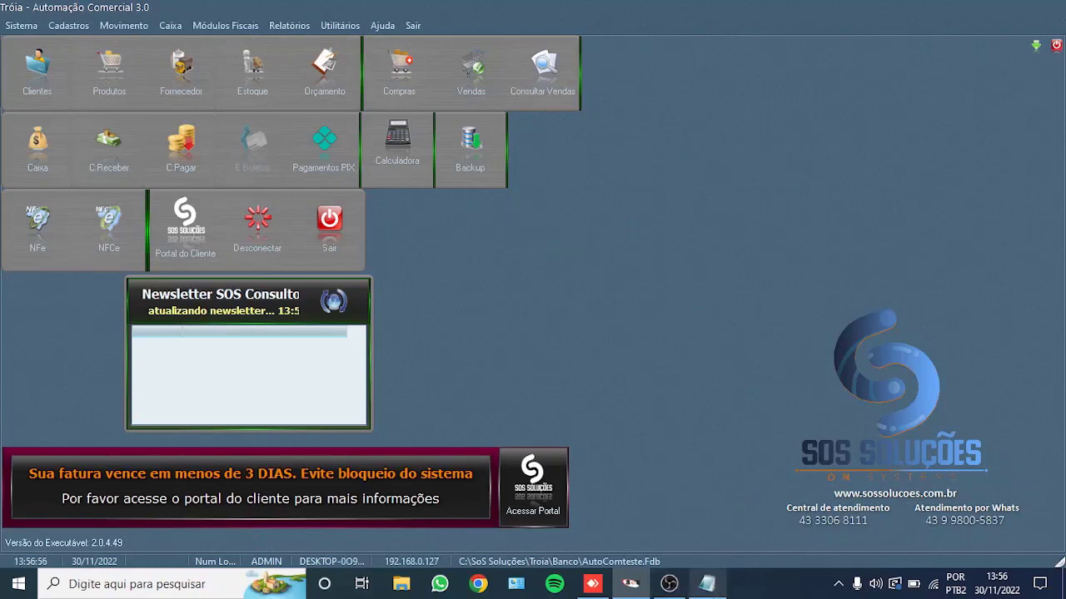
Step: Copy product code 407 from the Notepad notes and look up that product in the Tróia product registration
left_click(709, 586)
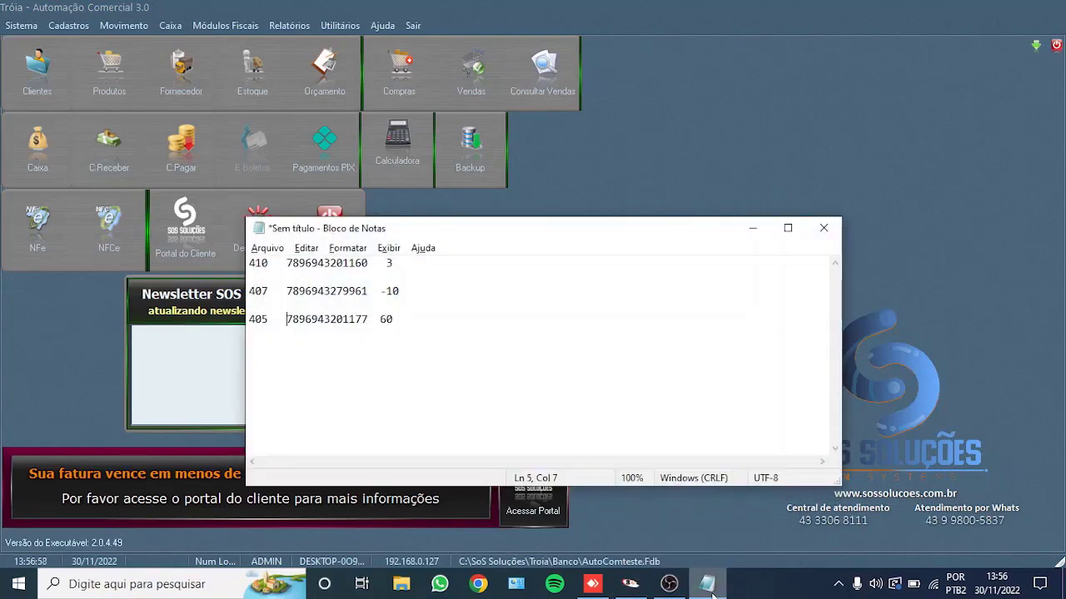
double_click(263, 291)
key("ctrl+c")
left_click(567, 153)
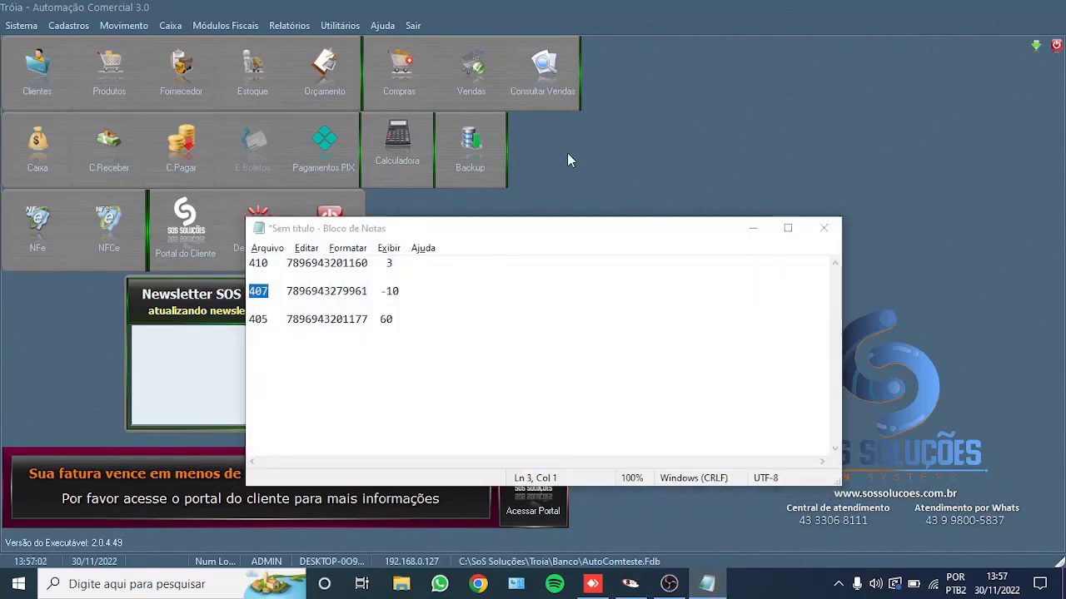
left_click(107, 83)
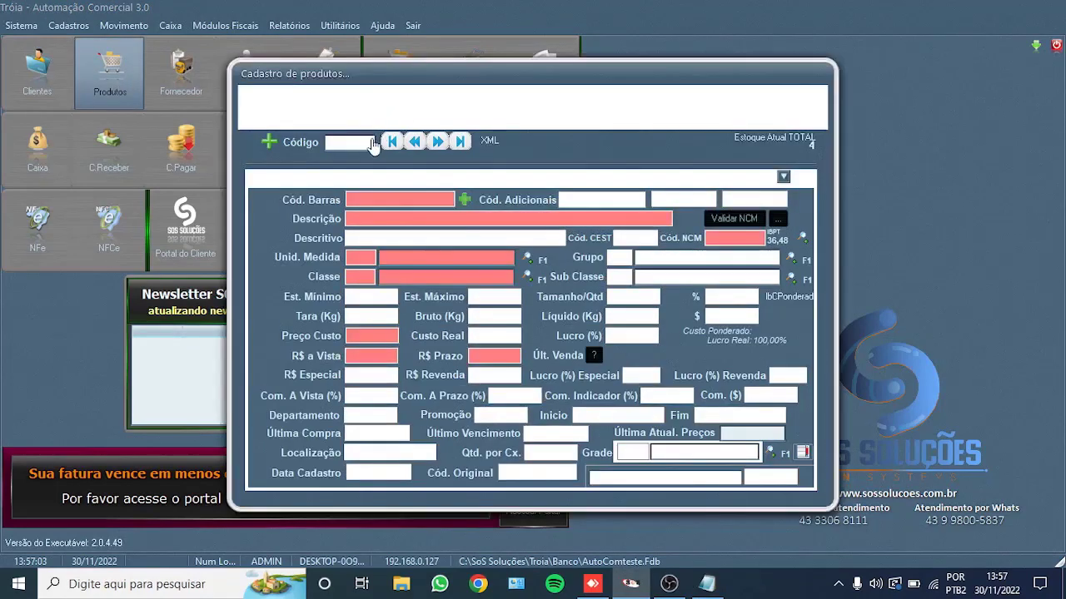
double_click(357, 143)
key("ctrl+v")
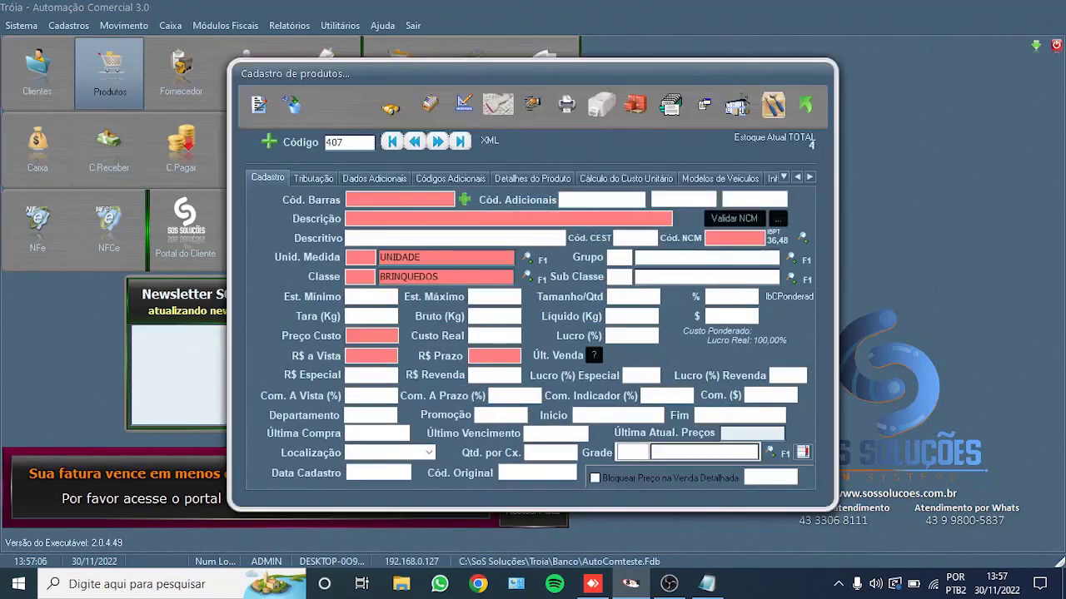
key("Return")
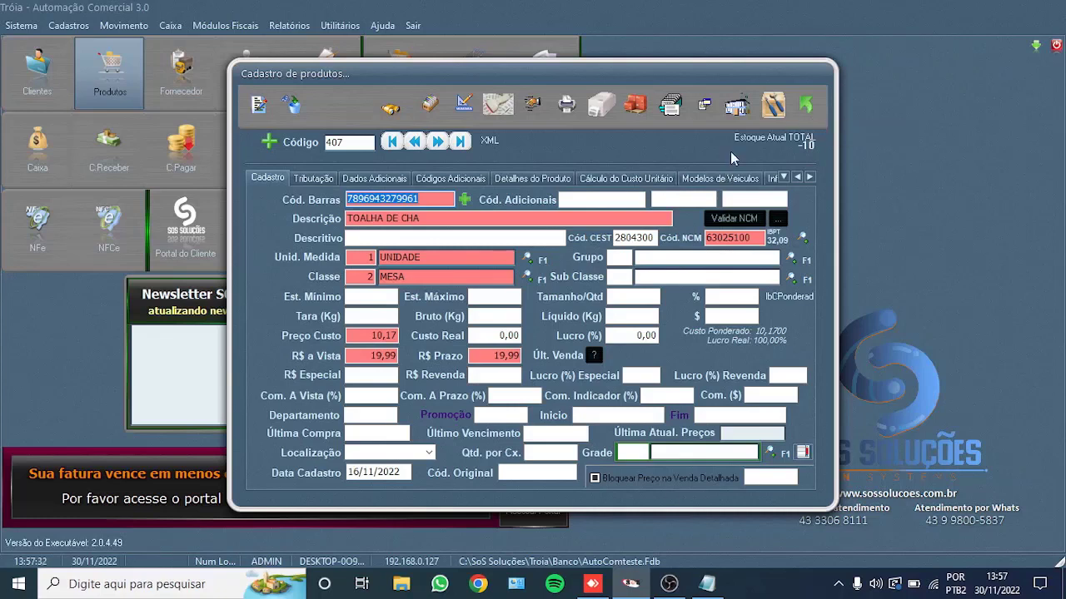
Step: Copy code 405 from the Notepad list and load that product in the product registration
left_click(703, 589)
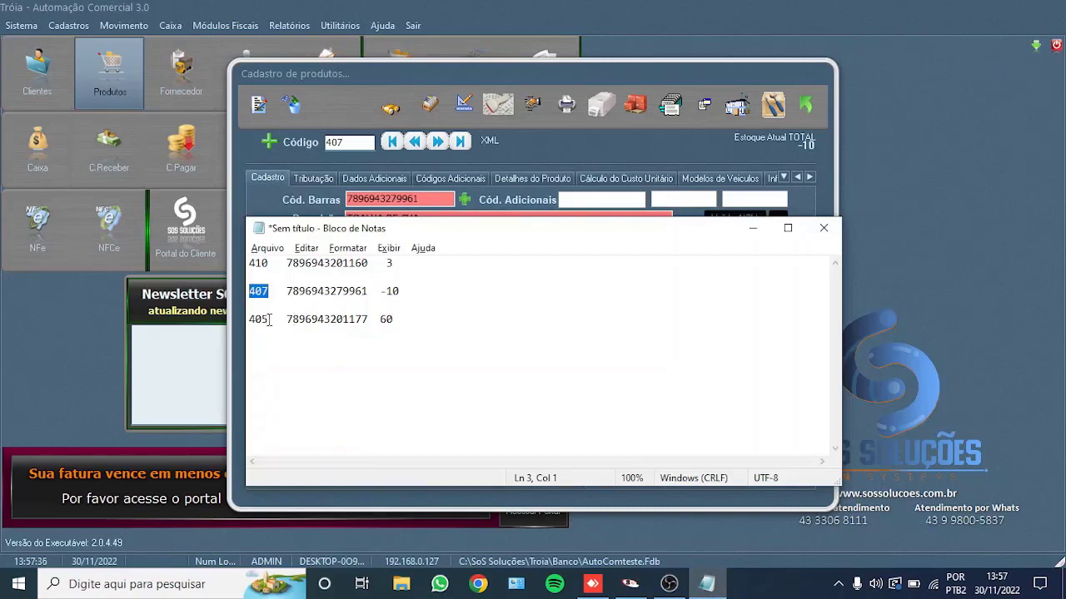
left_click_drag(269, 322, 248, 321)
left_click_drag(274, 263, 247, 320)
key("ctrl+c")
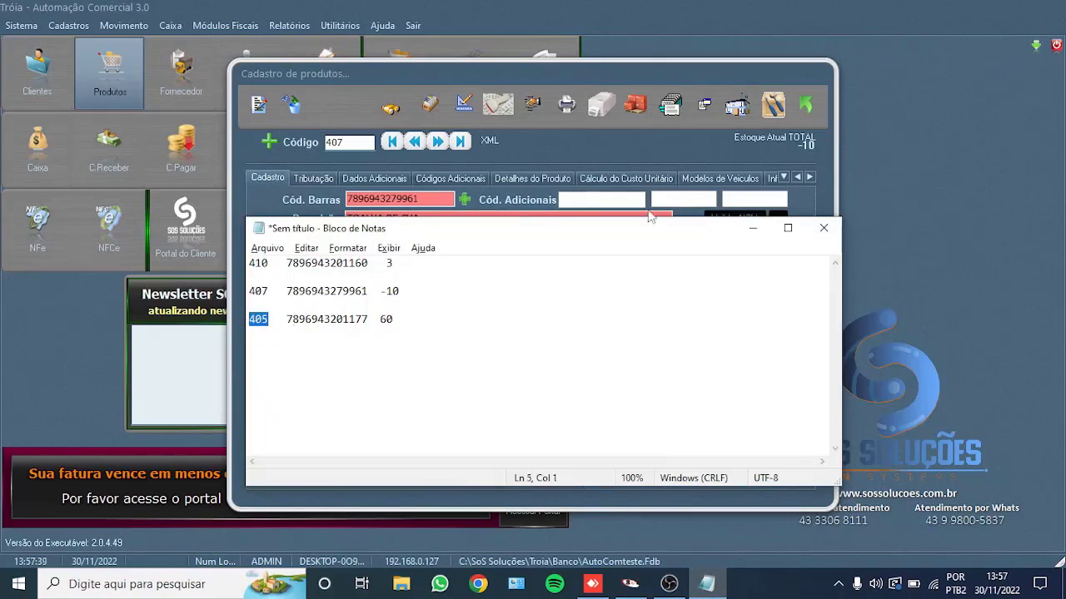
left_click(745, 220)
left_click(282, 150)
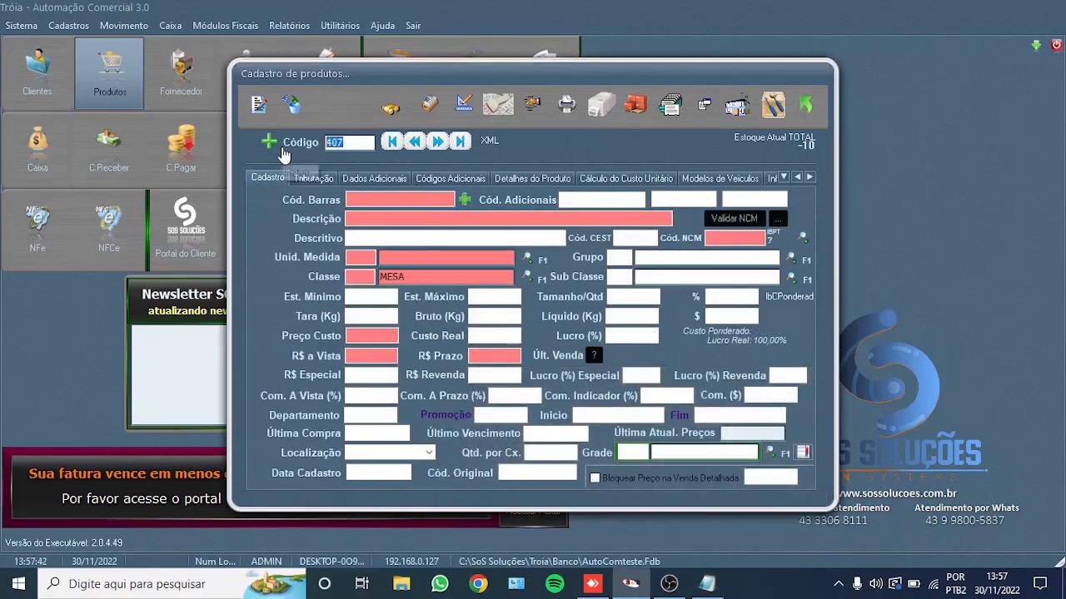
key("ctrl+v")
key("Return")
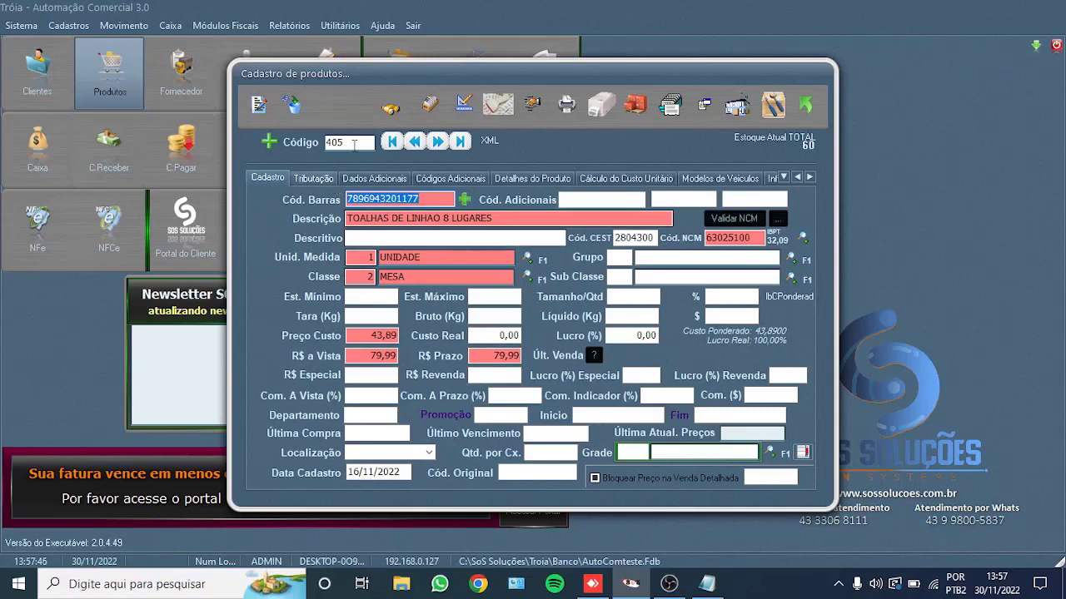
Step: Change the product code to 407 and load its record to check the stock
left_click(355, 143)
key("BackSpace")
type("7")
key("Return")
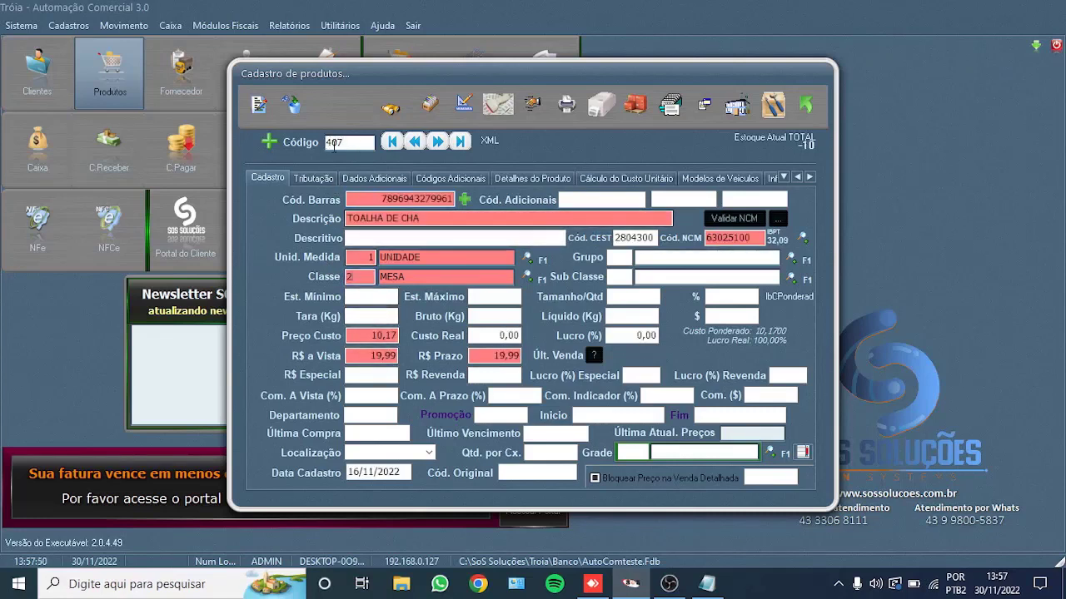
Step: Load the record of product 410 to check its stock, and close the product registration
left_click(358, 143)
type("410")
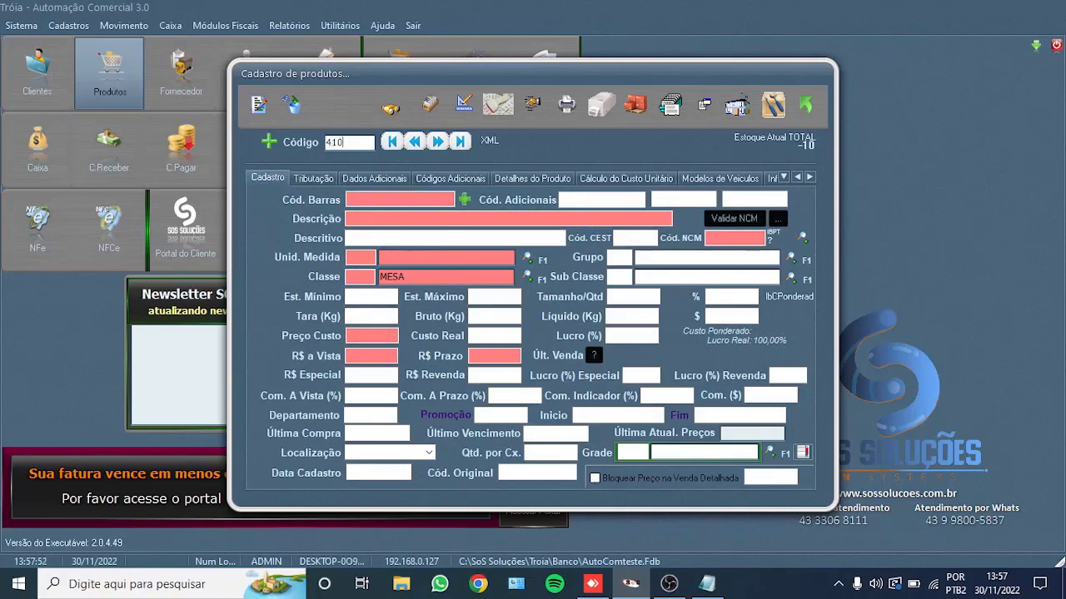
key("Return")
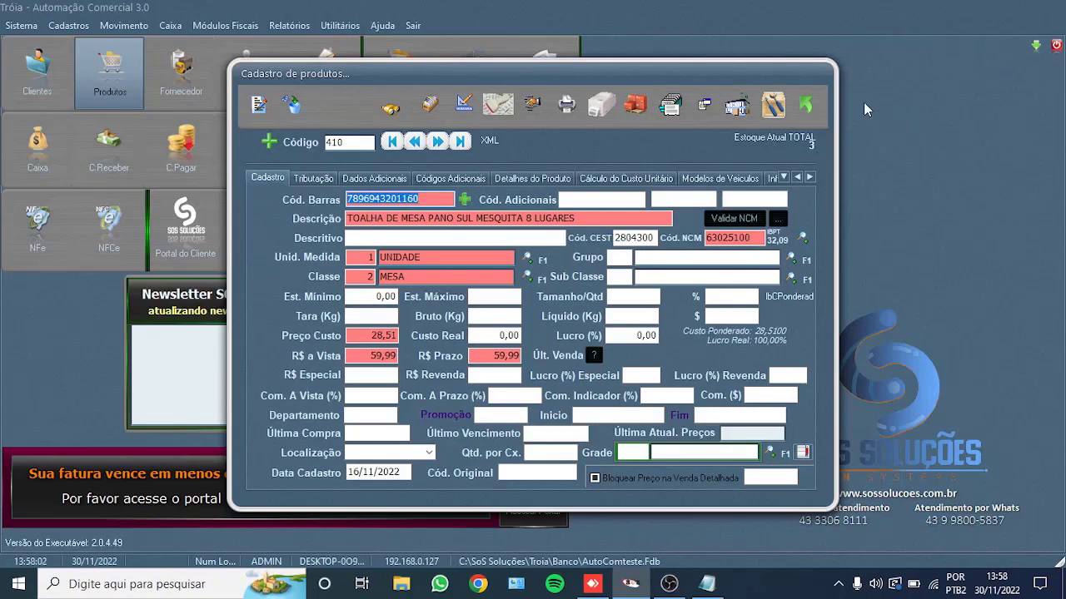
left_click(808, 108)
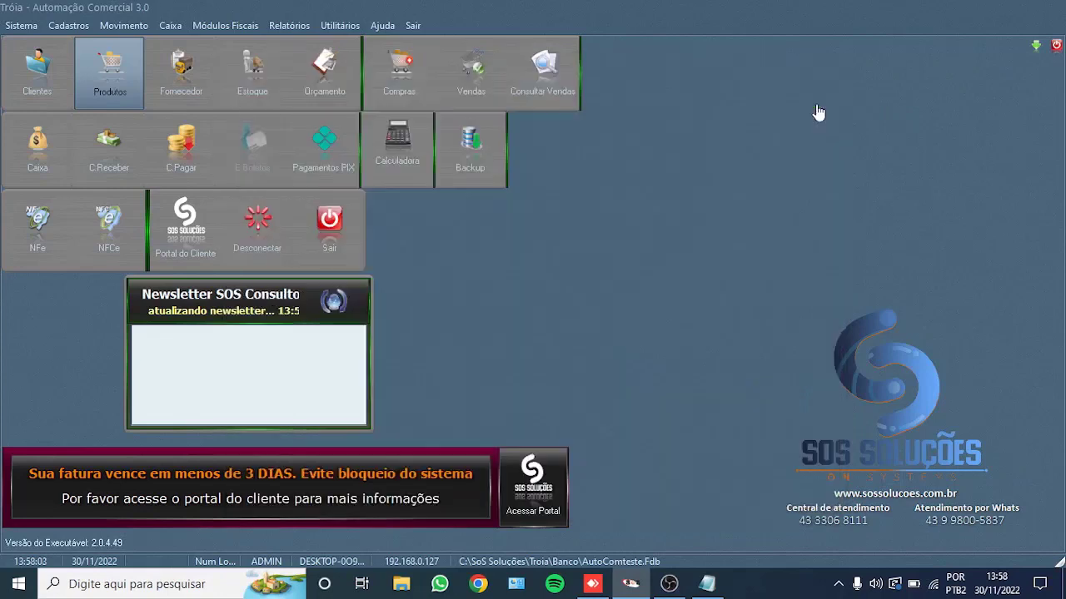
Step: Open the stock adjustment (Ajuste de estoque) and list the products of class 2, MESA
left_click(109, 27)
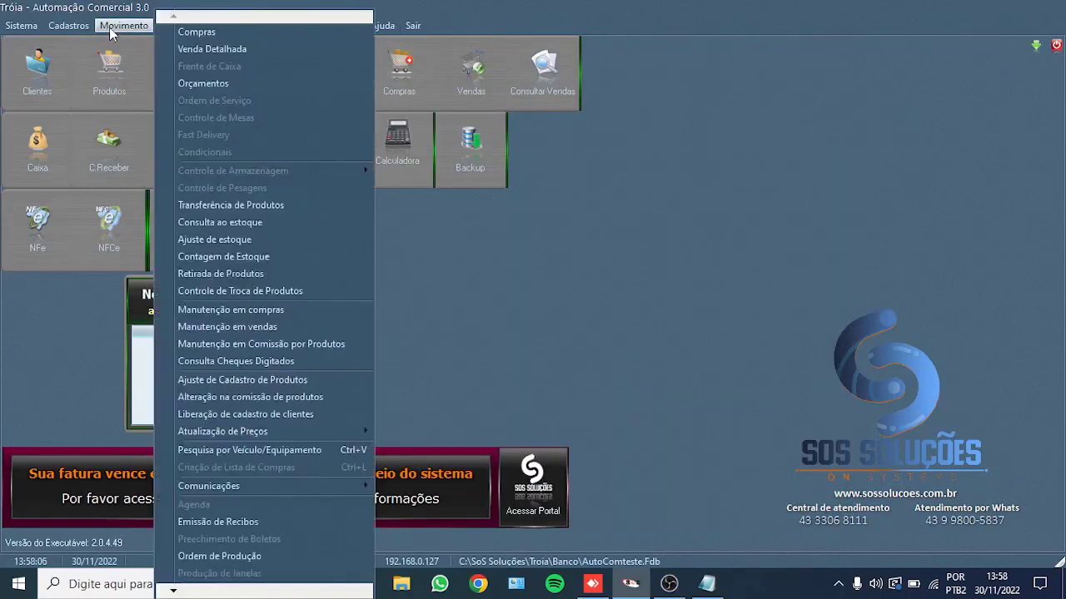
left_click(273, 242)
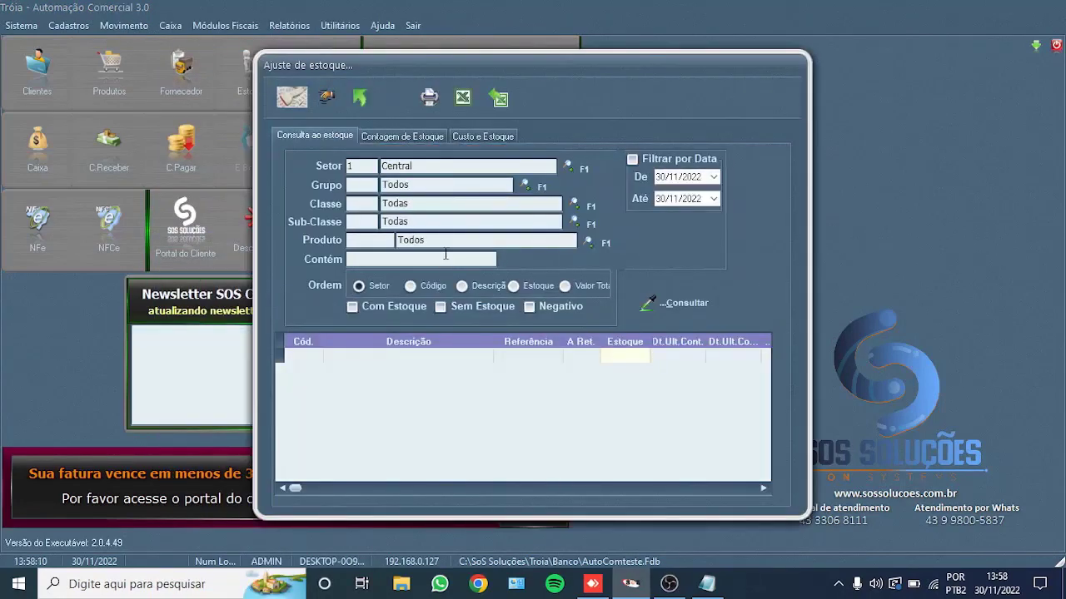
left_click(362, 205)
type("2")
key("Tab")
left_click(678, 305)
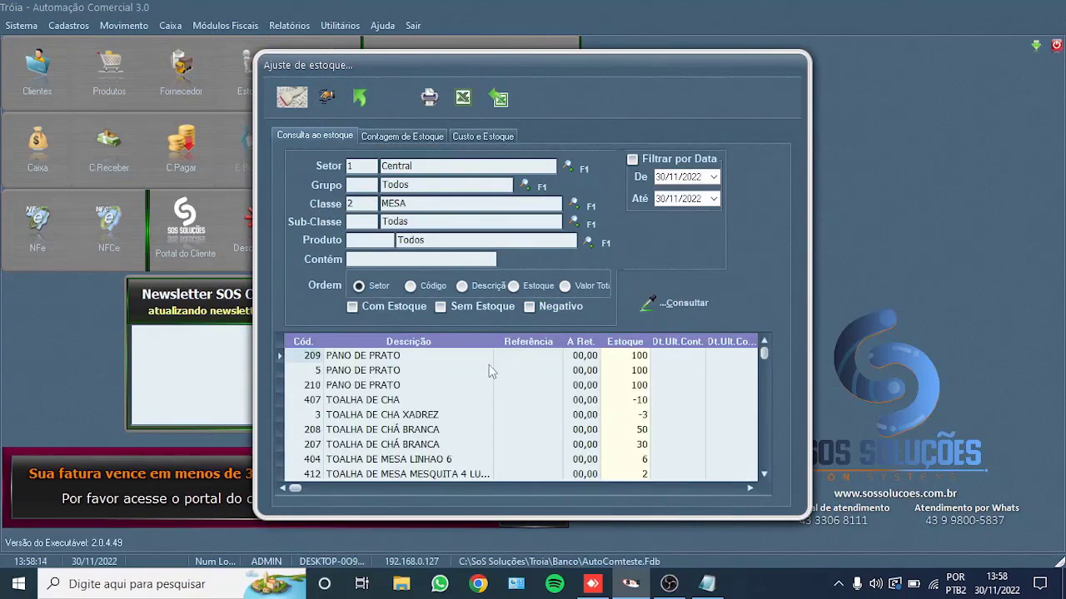
Step: Order the stock adjustment list by product code (Código) and run the query again
left_click(377, 372)
left_click(372, 355)
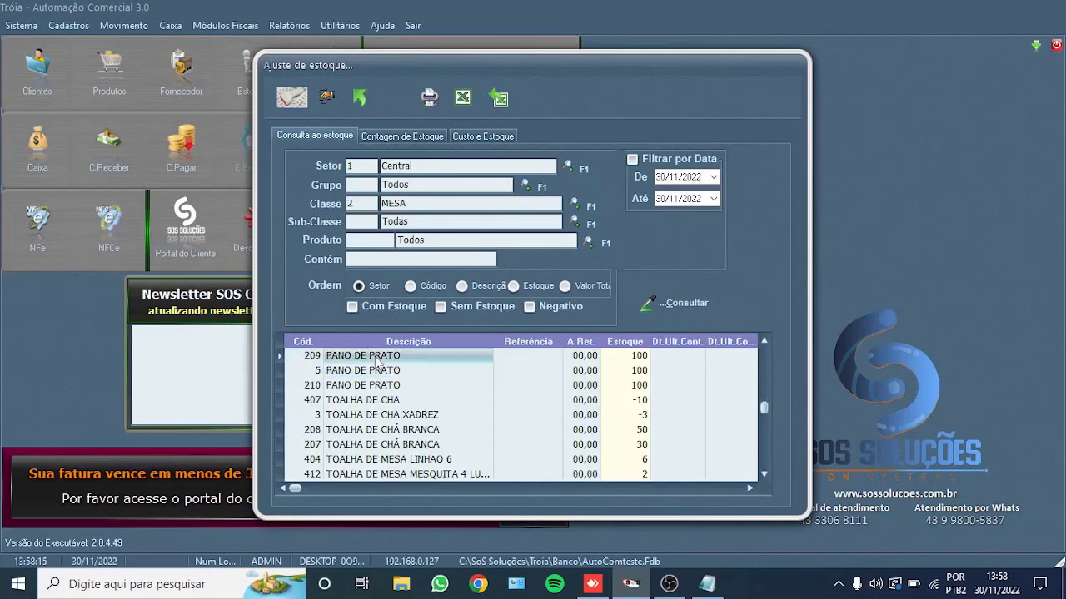
left_click(433, 288)
left_click(485, 288)
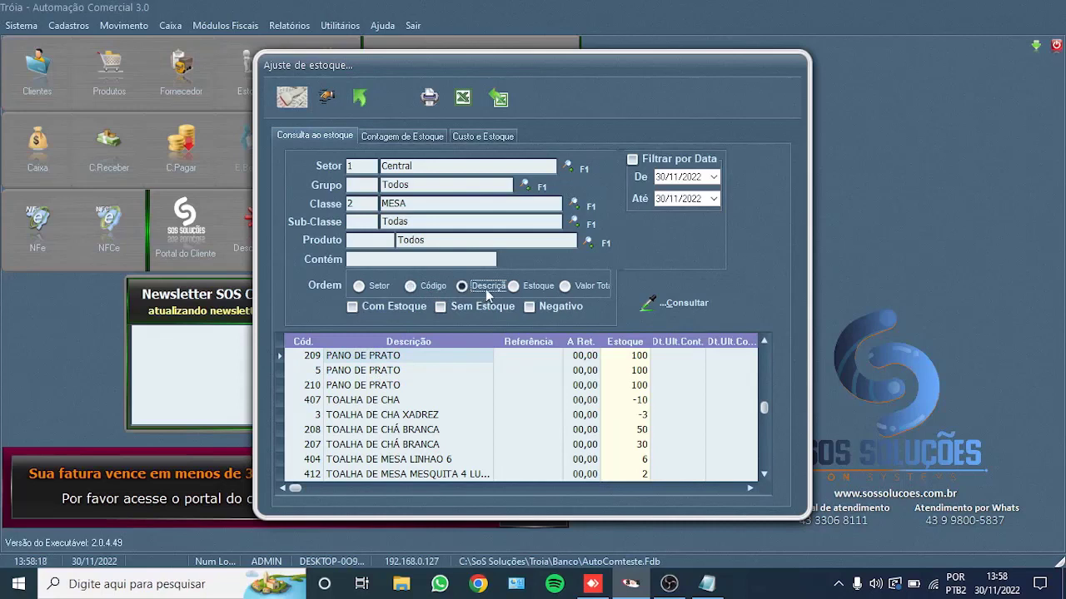
left_click(413, 285)
left_click(379, 286)
left_click(433, 287)
left_click(684, 315)
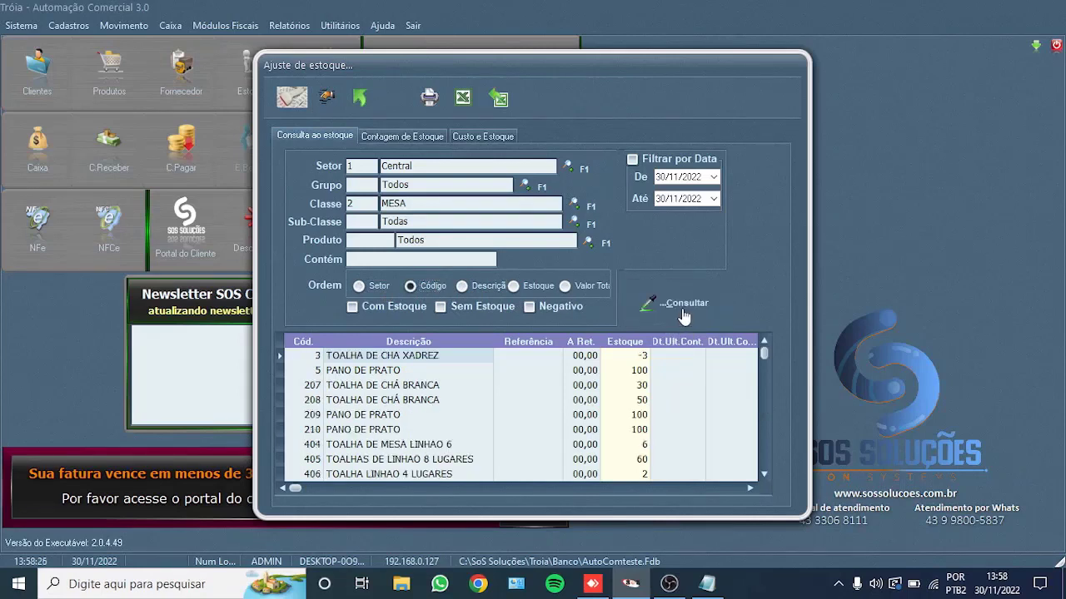
Step: Set the stock of product 407, TOALHA DE CHA, to 2 in the list and close the stock adjustment
left_click_drag(766, 382, 766, 466)
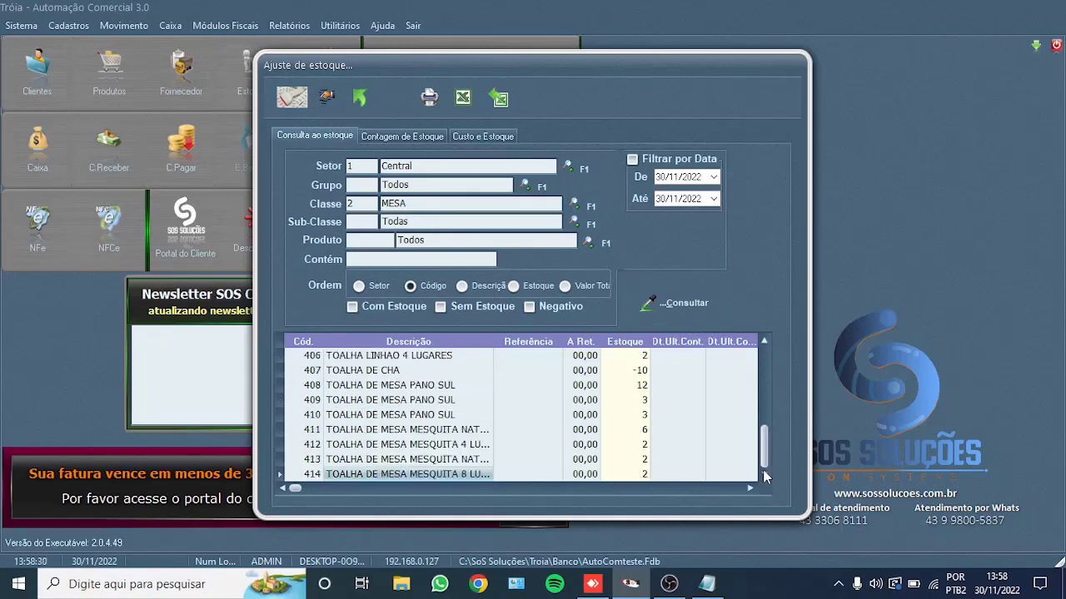
left_click(306, 418)
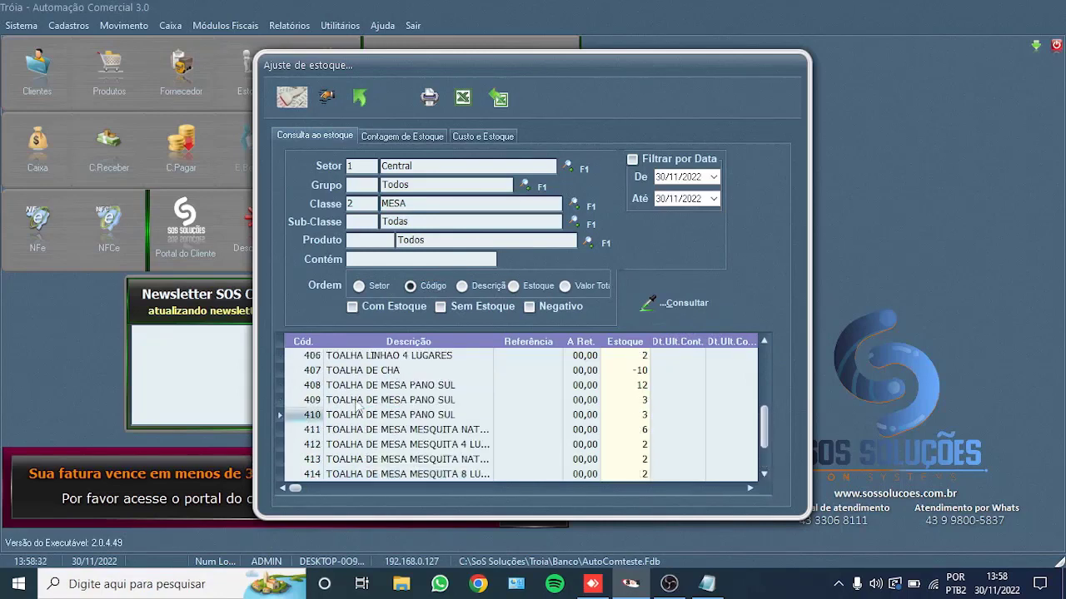
scroll(358, 408, "up", 6)
scroll(358, 408, "down", 2)
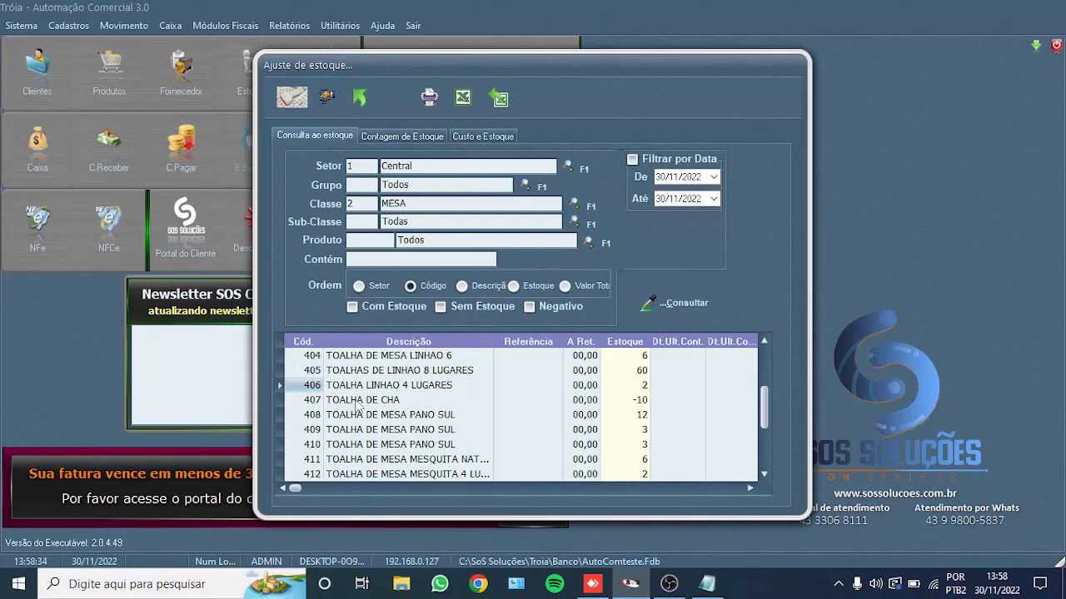
scroll(358, 408, "up", 4)
scroll(358, 408, "down", 5)
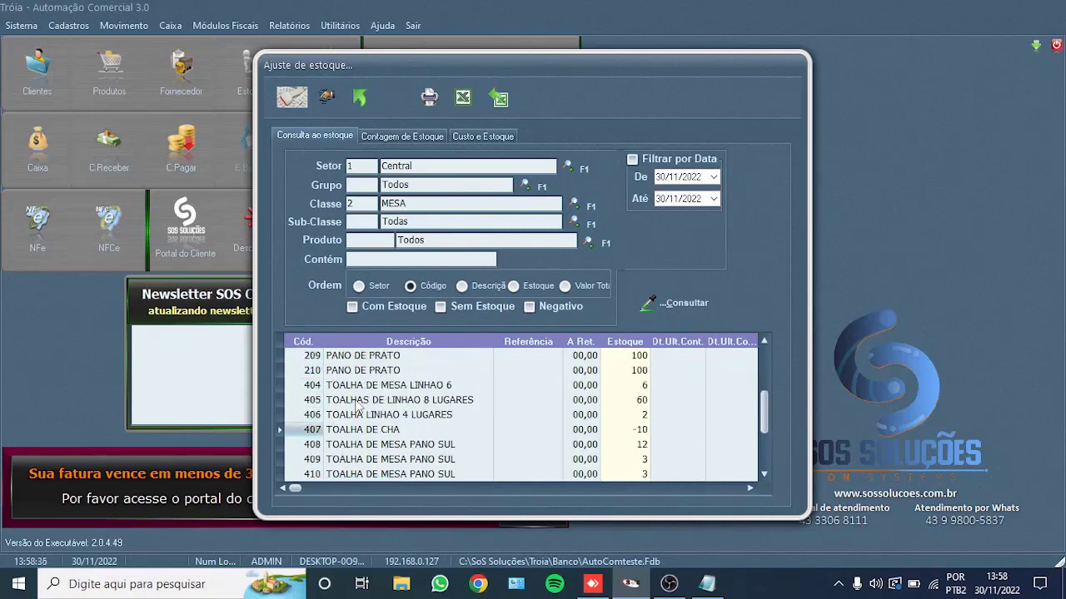
scroll(358, 408, "down", 2)
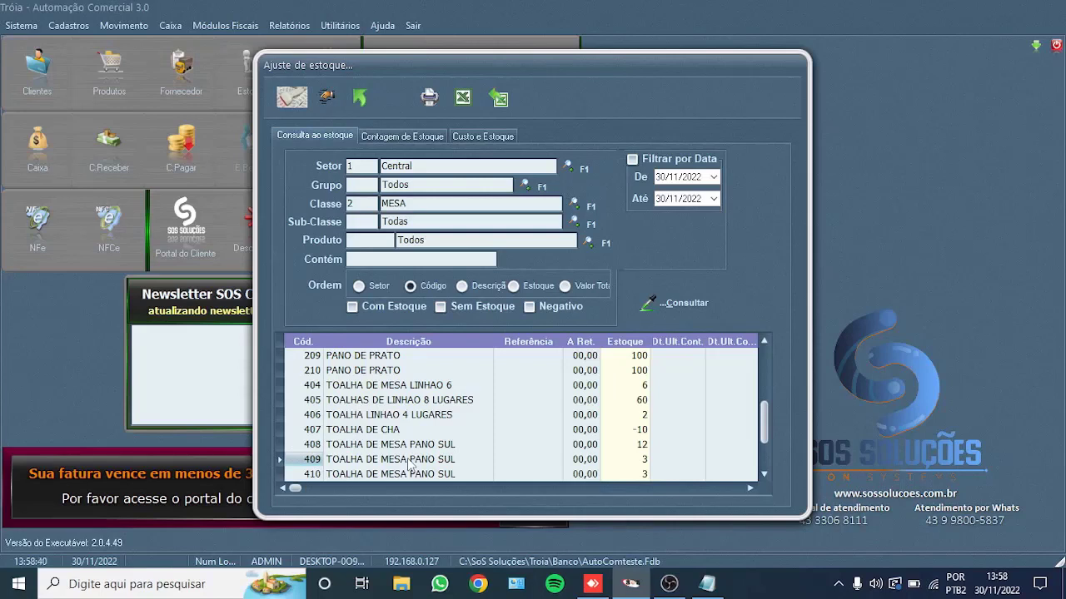
left_click(644, 431)
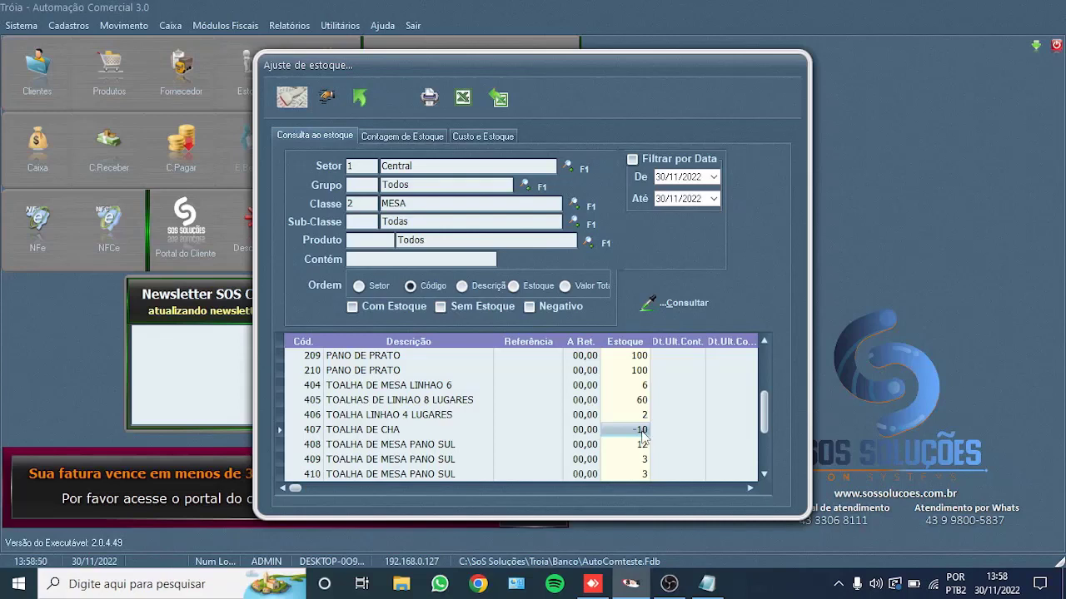
type("2")
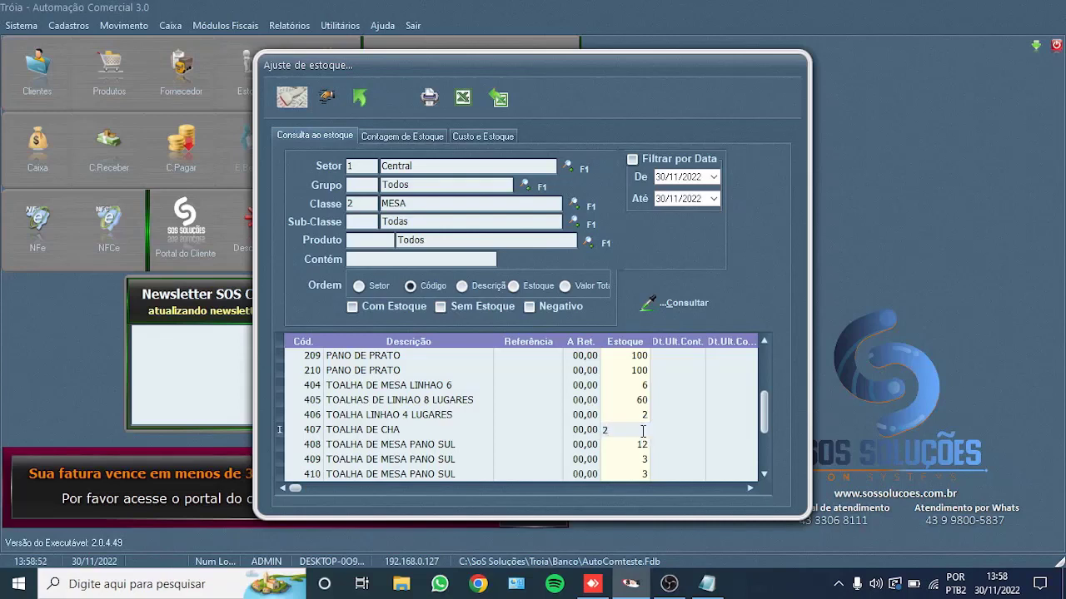
key("Return")
key("Up")
key("Down")
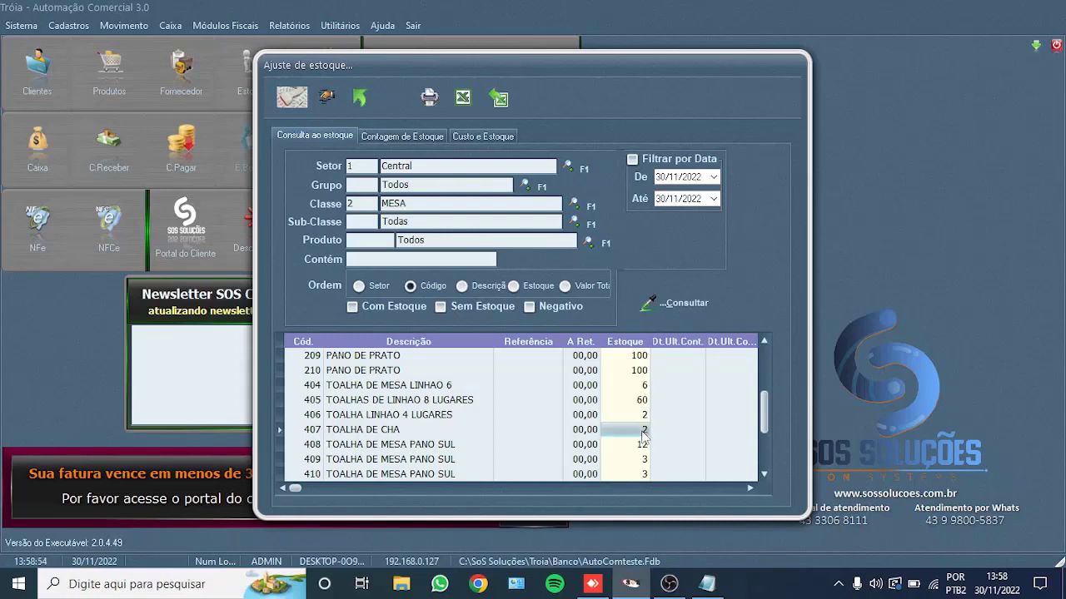
key("Up")
key("Down")
key("Up")
key("Down")
left_click(359, 98)
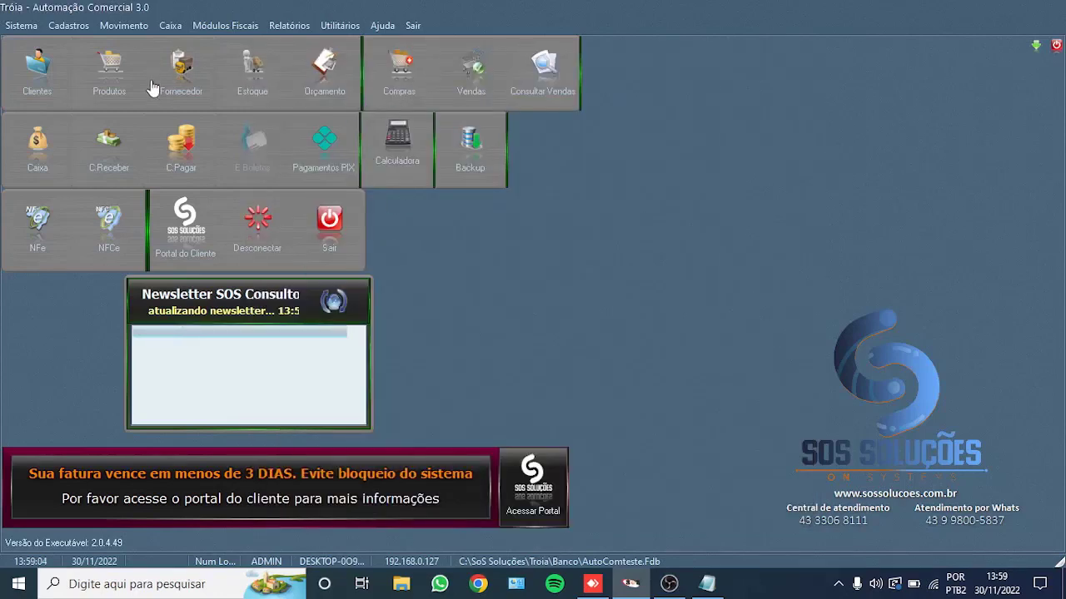
Step: Check the total stock of product 407 in its product registration and close the record
left_click(107, 79)
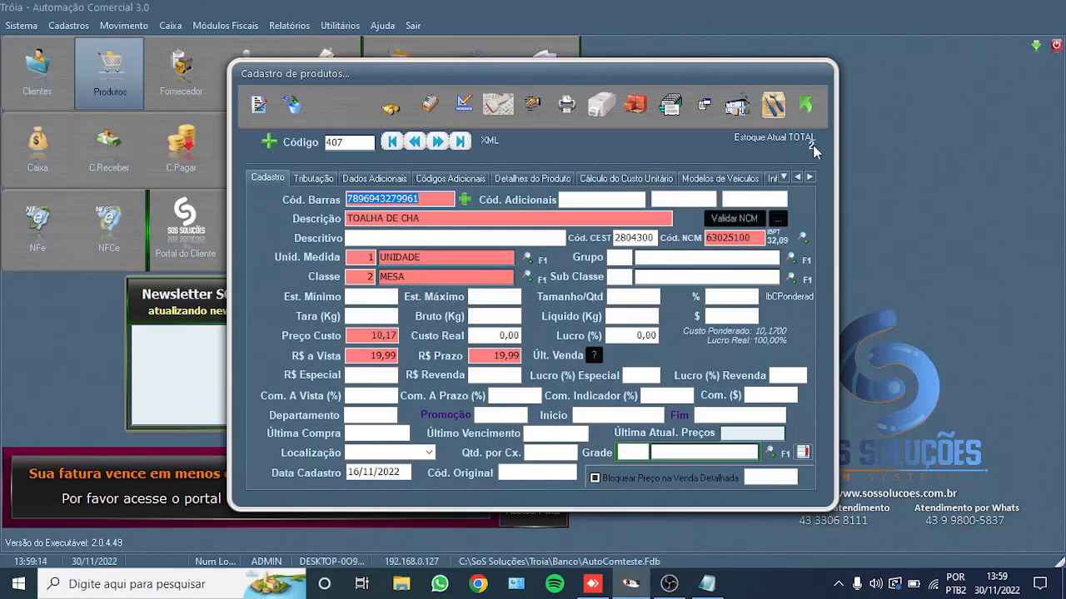
left_click(806, 105)
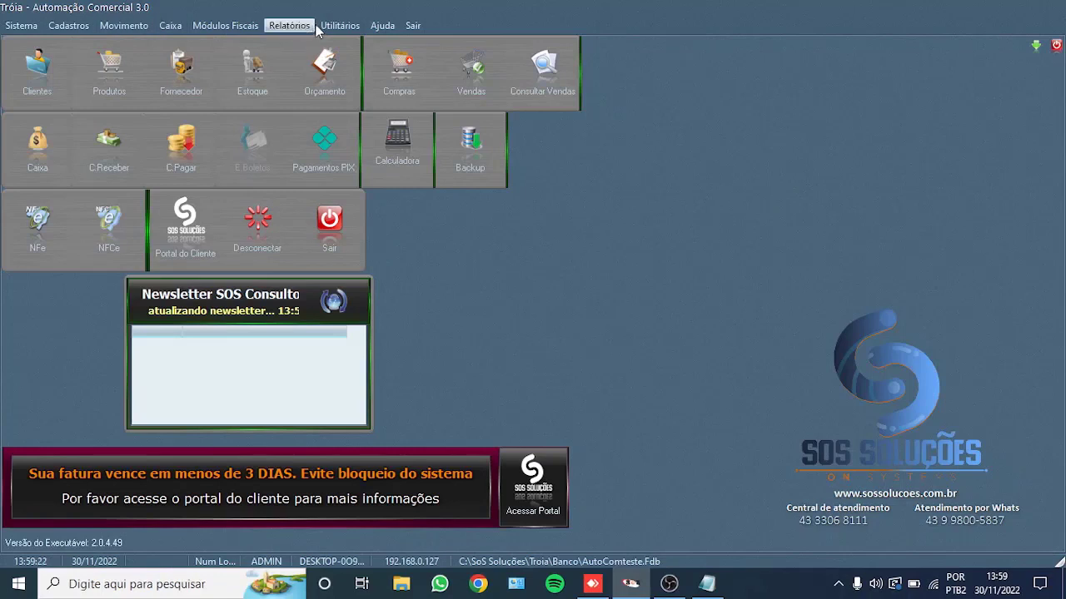
Step: Open the product stock query (Consulta ao estoque), list class 2, MESA, and review the stock of its products
left_click(266, 71)
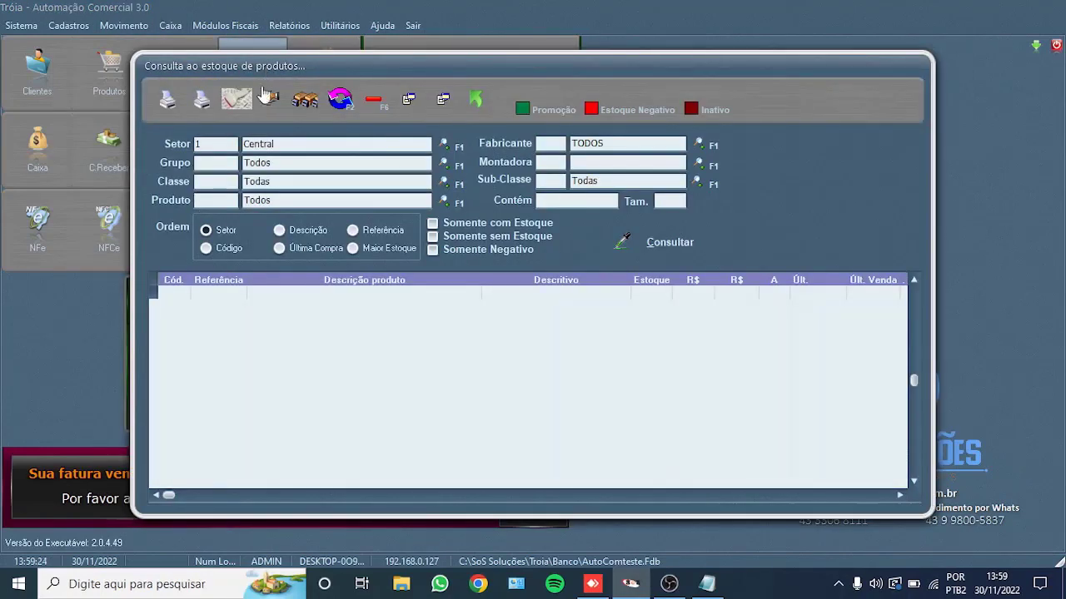
left_click(217, 180)
type("2")
key("Tab")
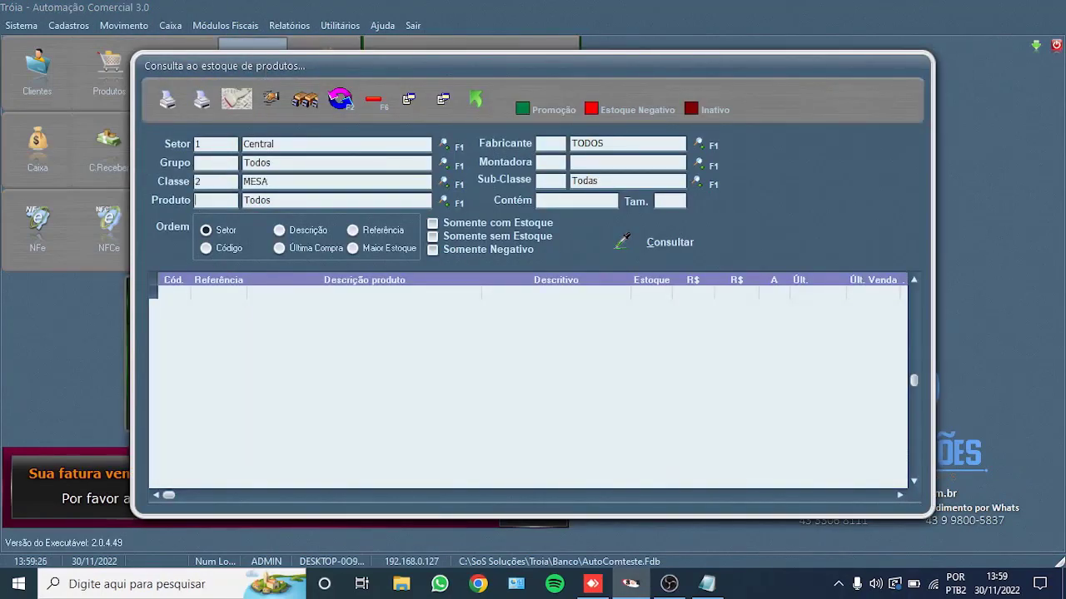
left_click(659, 259)
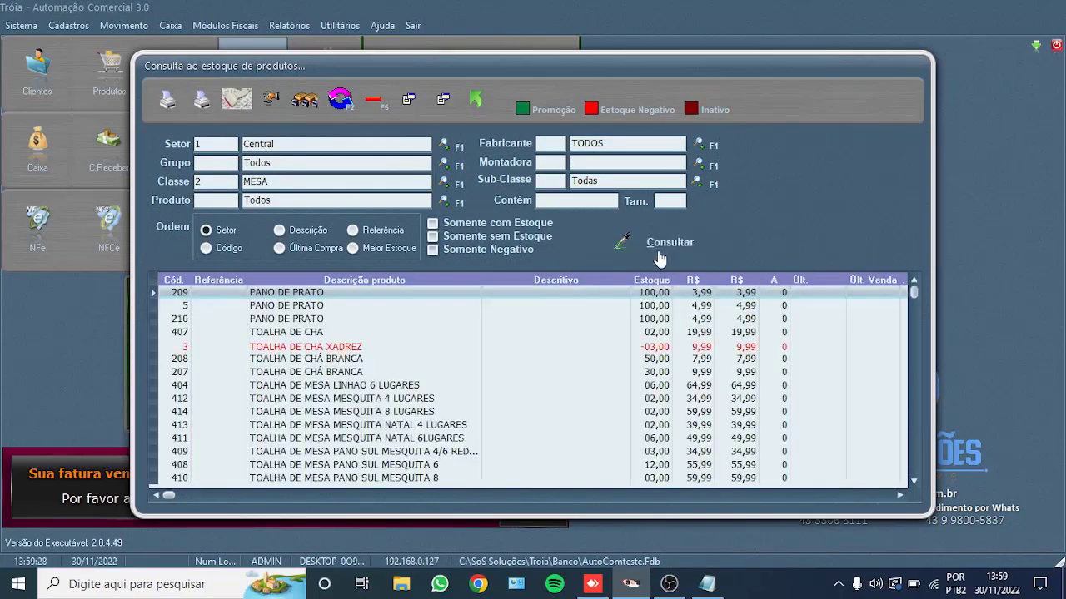
left_click(409, 320)
scroll(409, 320, "down", 13)
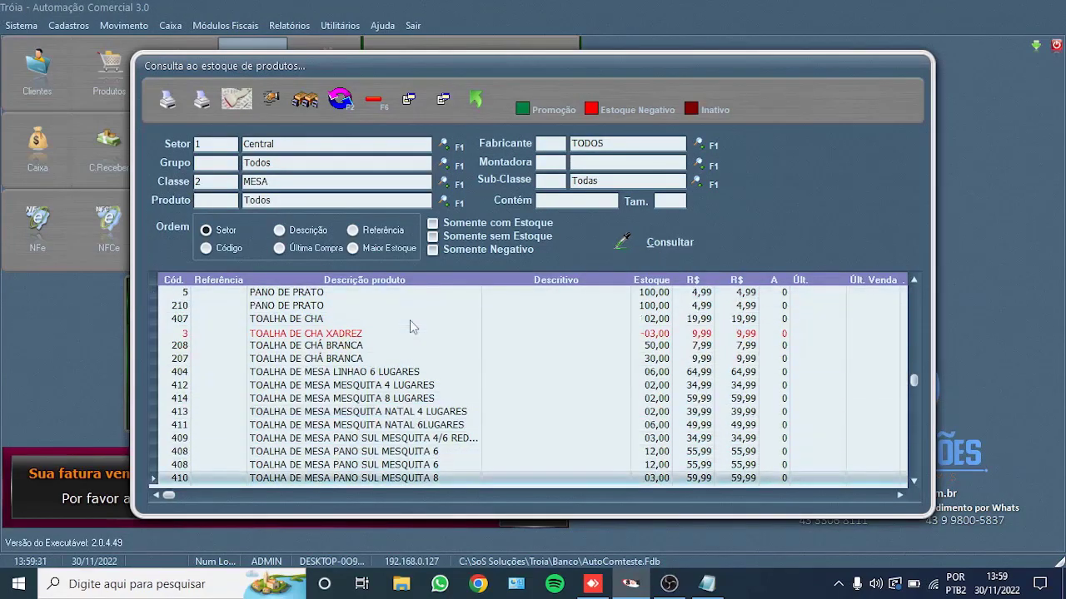
scroll(410, 319, "up", 15)
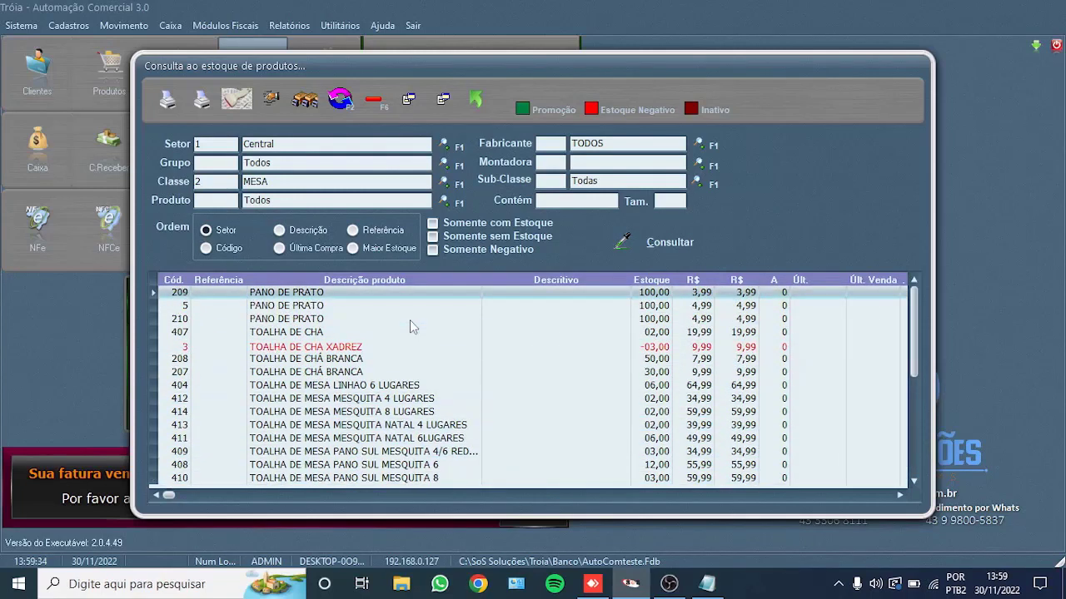
Step: Zero the stock for the selected sector 1, Central, accept the irreversible process, and close the stock query
left_click(374, 103)
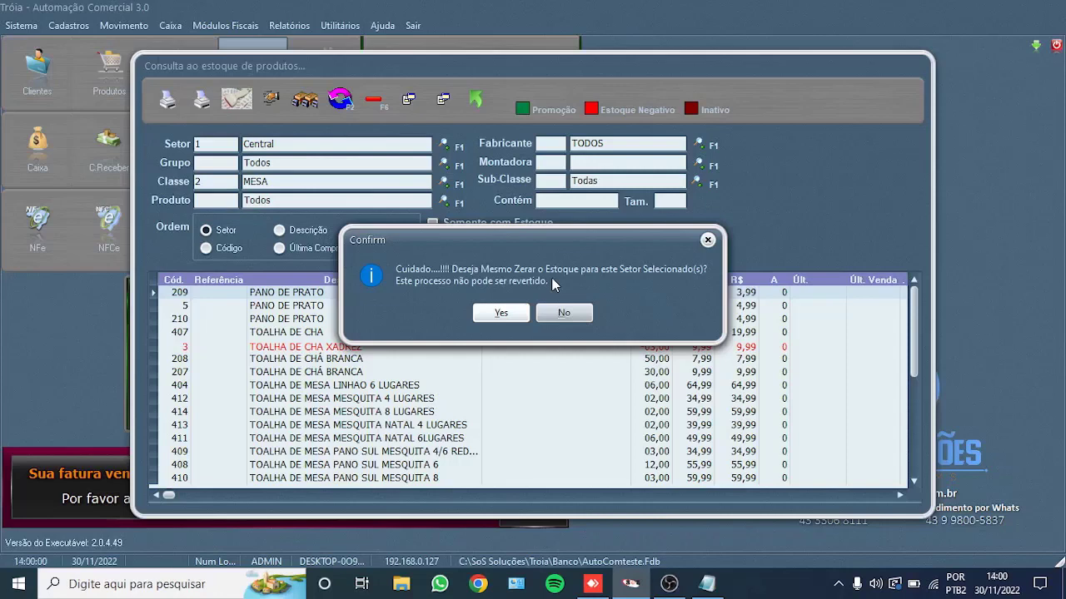
left_click(506, 309)
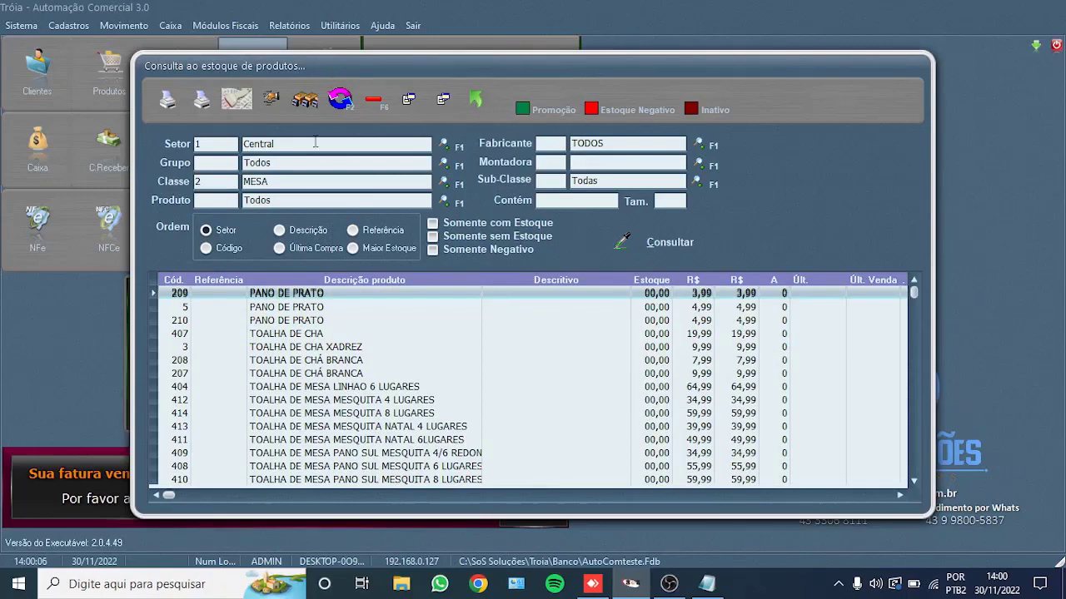
left_click(476, 99)
Step: Check the total stock of products 405, 407 and 410 one after another in the product registration
left_click(133, 71)
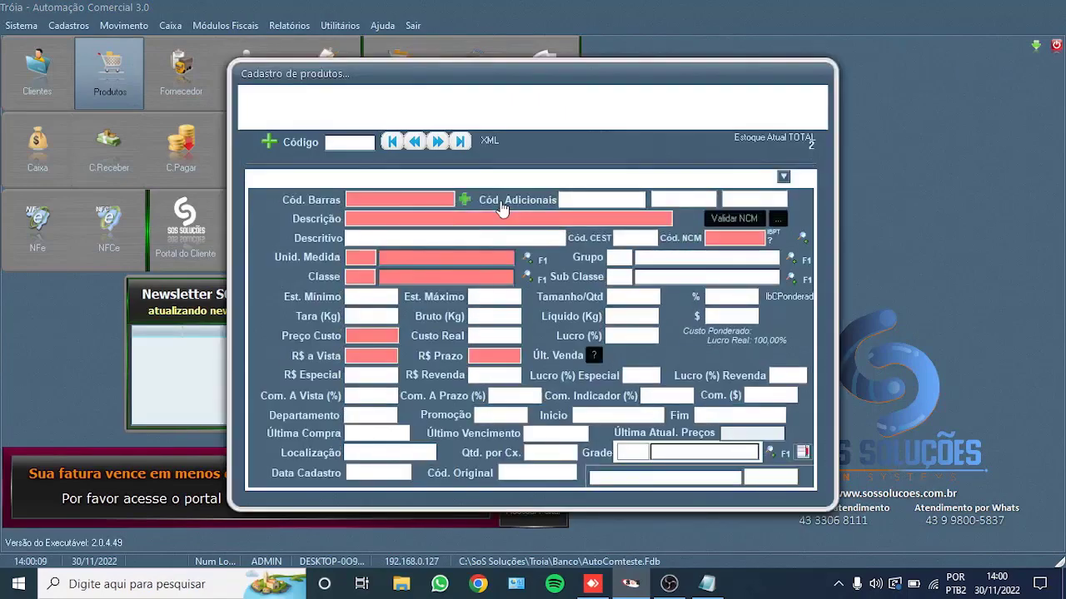
type("405")
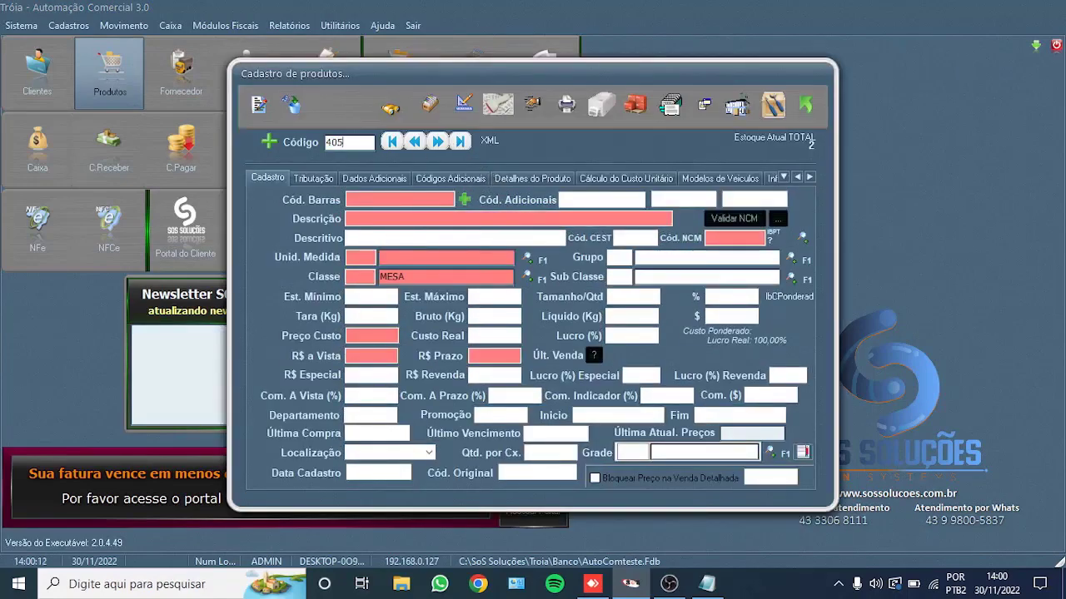
key("Return")
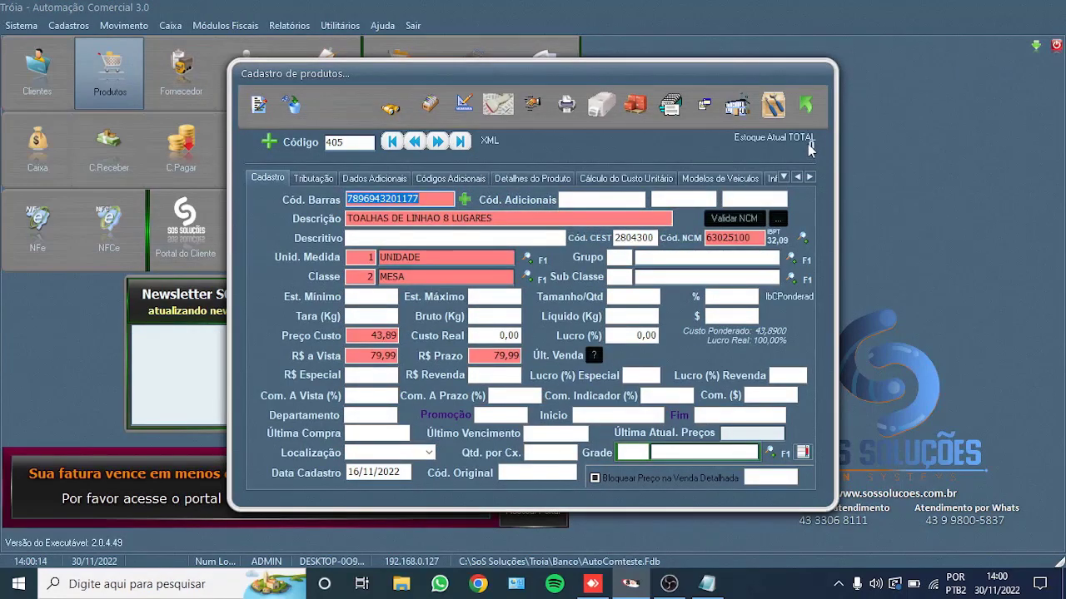
left_click(371, 142)
key("BackSpace")
key("BackSpace")
key("BackSpace")
type("407")
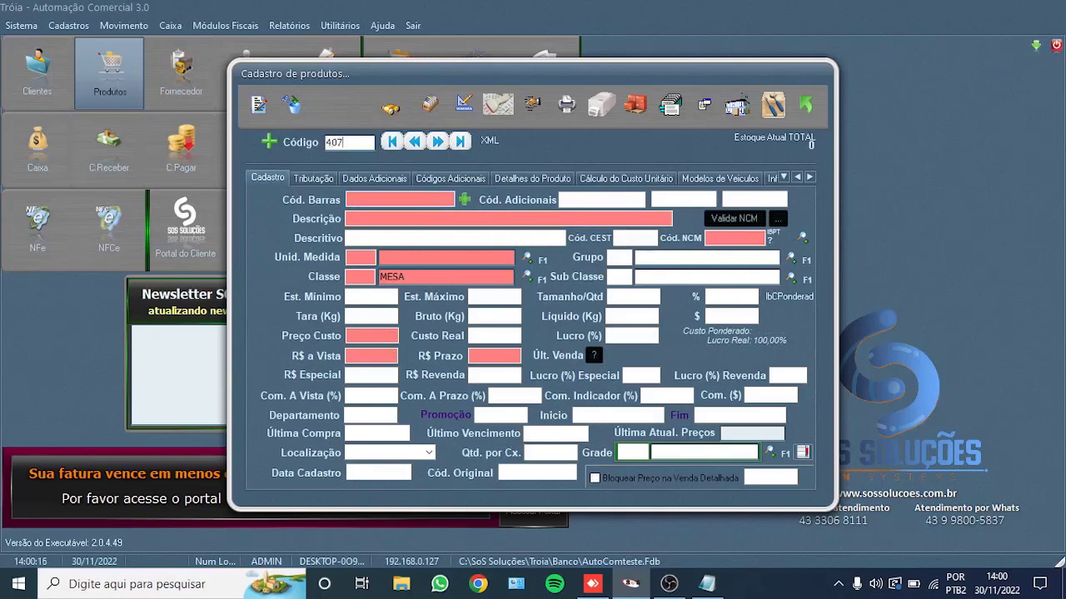
key("Return")
left_click(265, 145)
type("410")
key("Return")
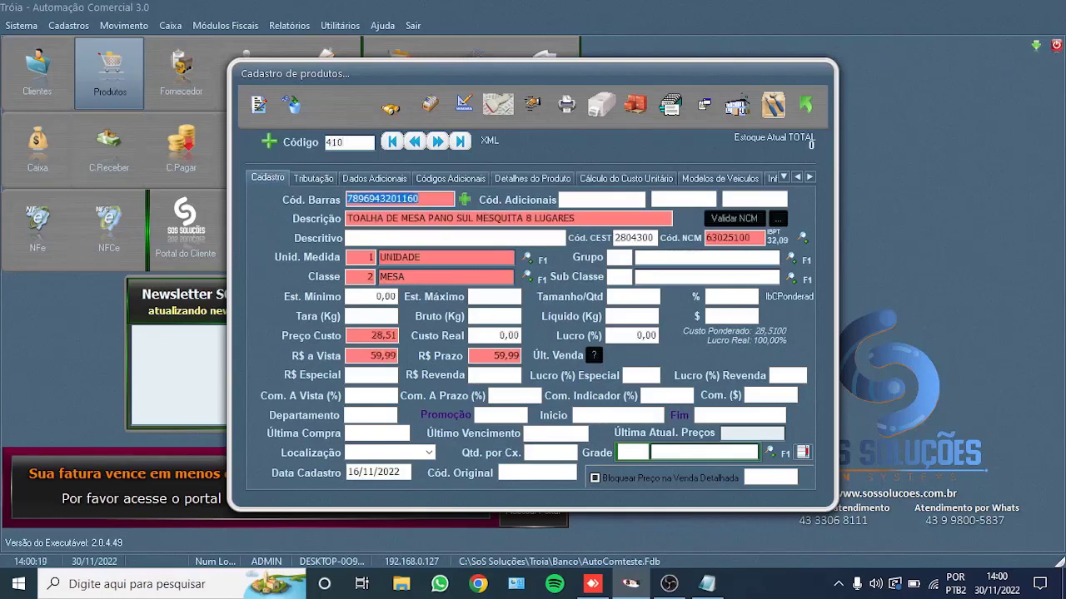
Step: Review the noted quantities of products 410, 407 and 405 in Notepad, minimise it, and close the product registration
left_click(706, 585)
double_click(405, 273)
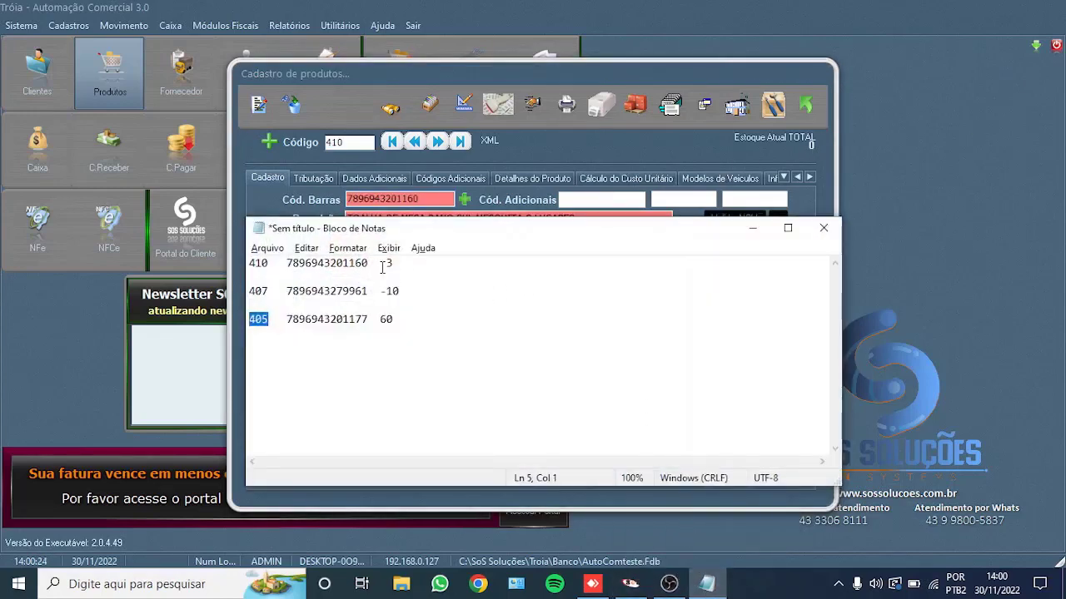
double_click(407, 294)
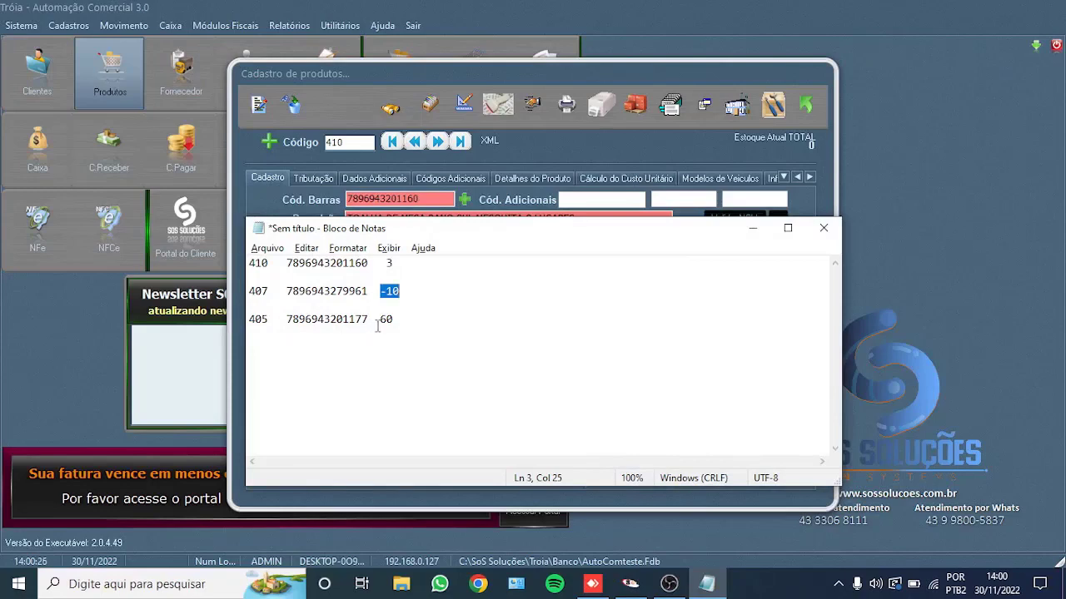
double_click(417, 316)
double_click(428, 295)
left_click(752, 228)
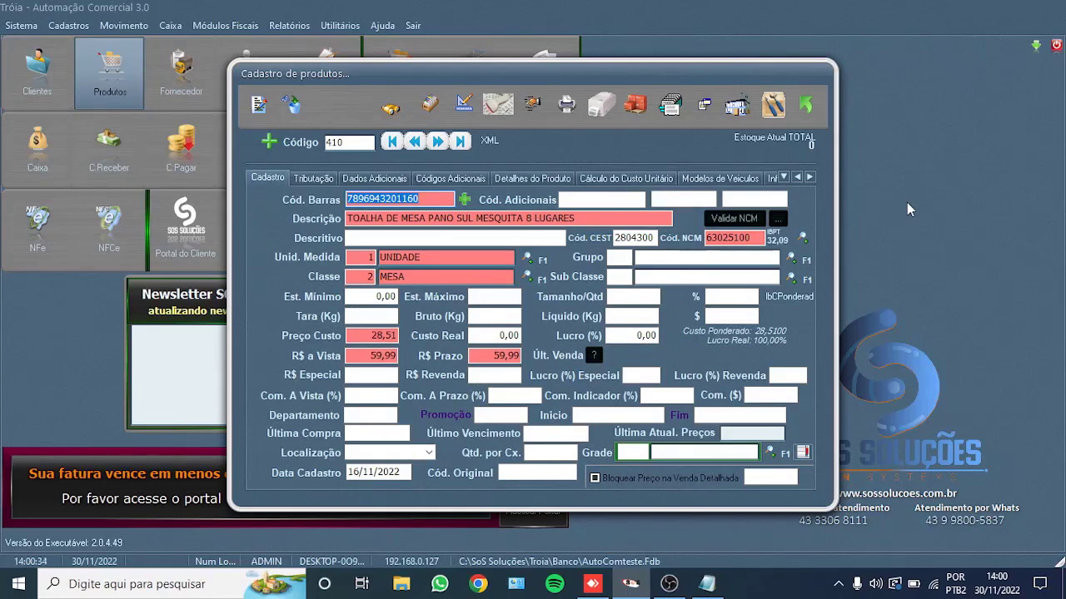
left_click(807, 104)
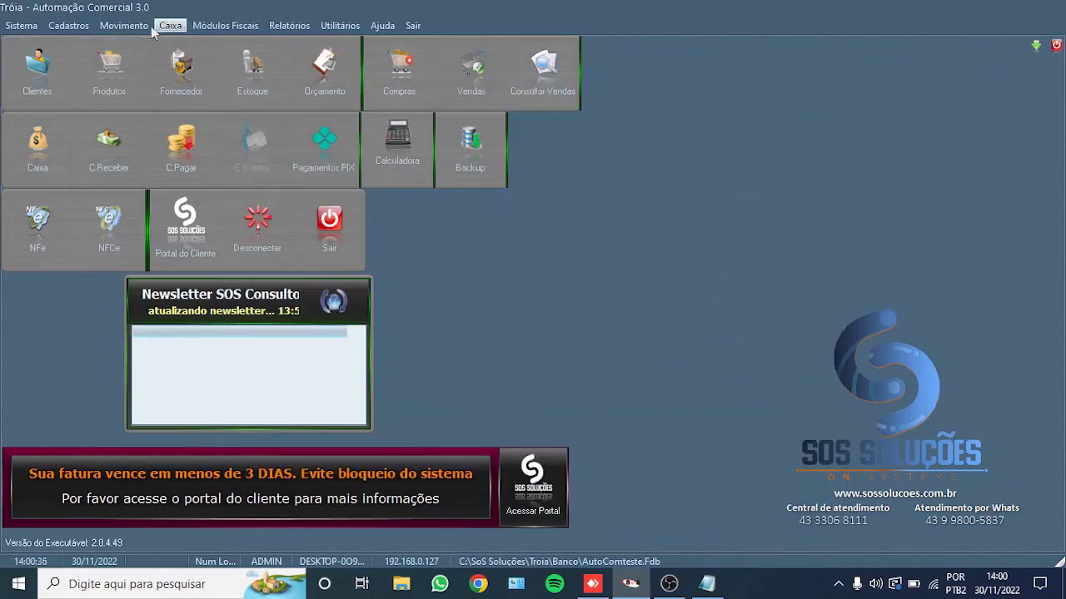
Step: Open the stock adjustment (Ajuste de estoque) and list the products of class 2, MESA
left_click(117, 26)
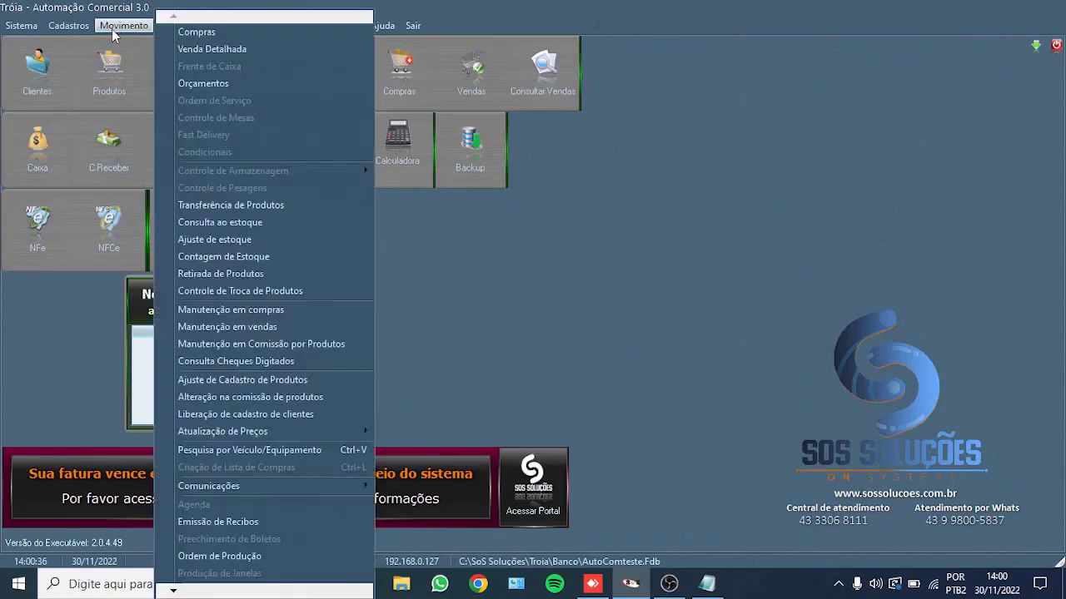
left_click(280, 241)
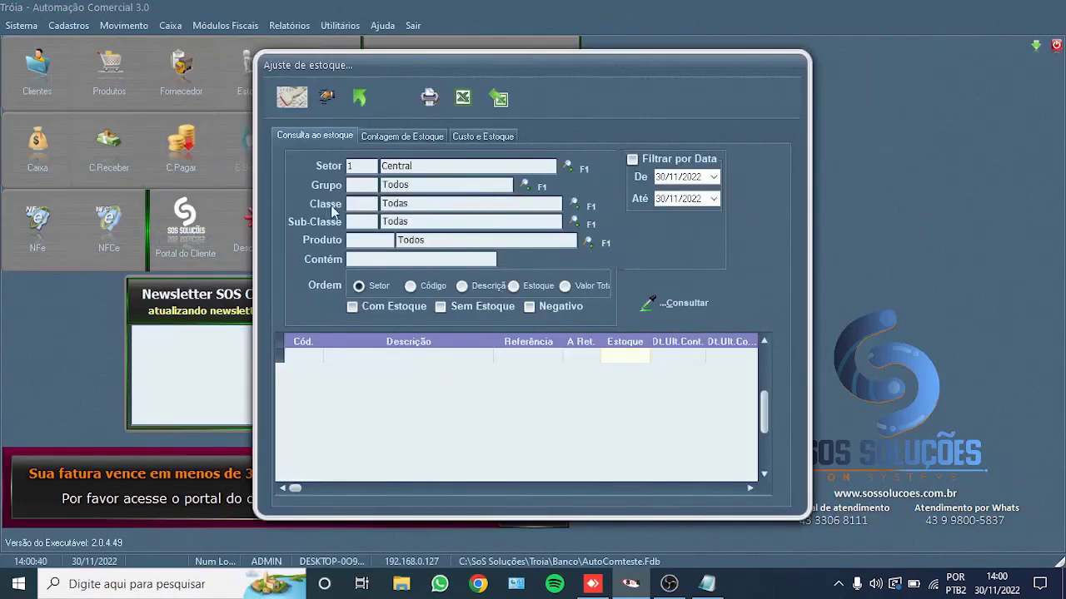
left_click(357, 204)
type("2")
key("Return")
left_click(681, 300)
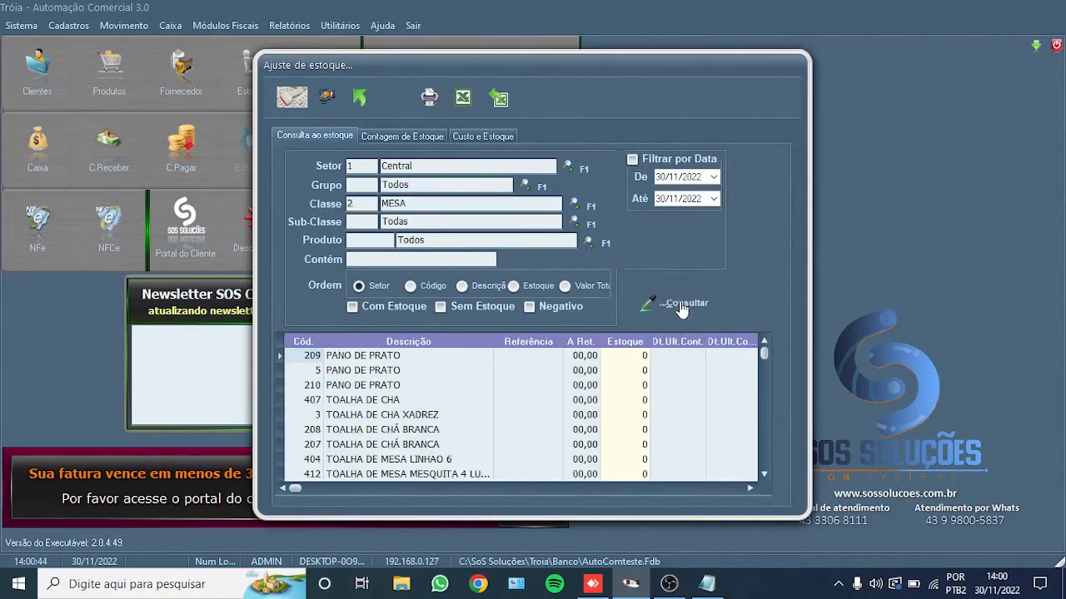
left_click(383, 373)
left_click(385, 358)
left_click(642, 371)
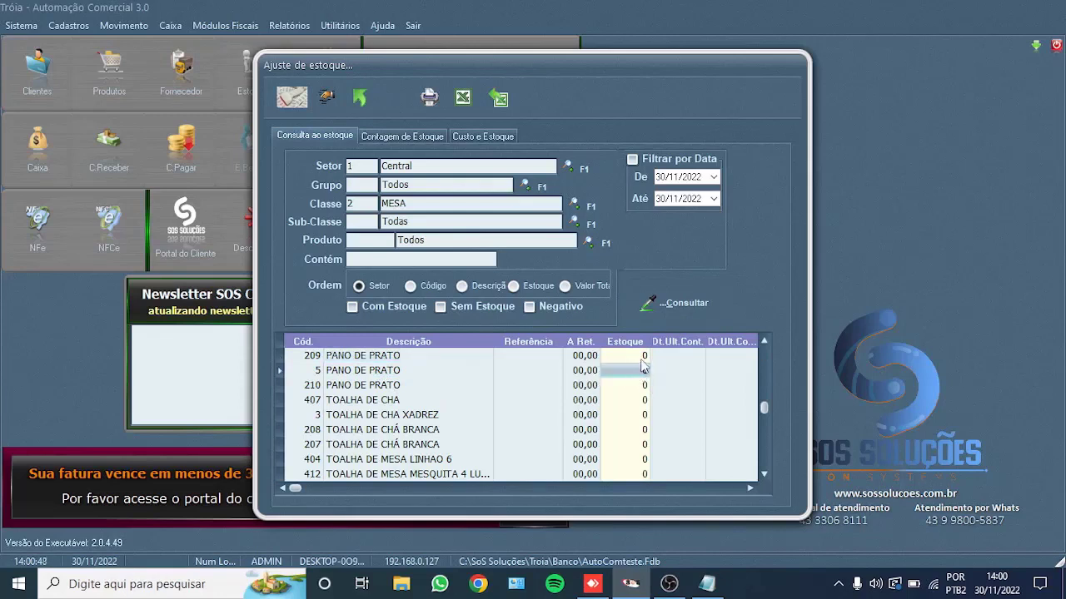
left_click(644, 402)
left_click(641, 373)
left_click(635, 358)
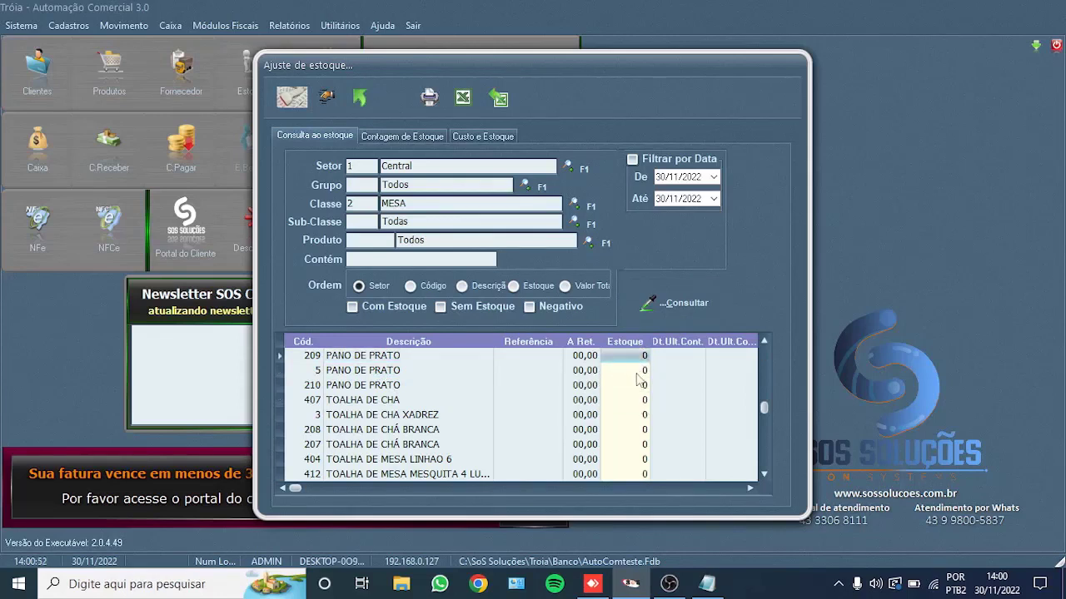
Step: Order the class 2 adjustment list by product code (Código) and rerun the query
left_click(409, 286)
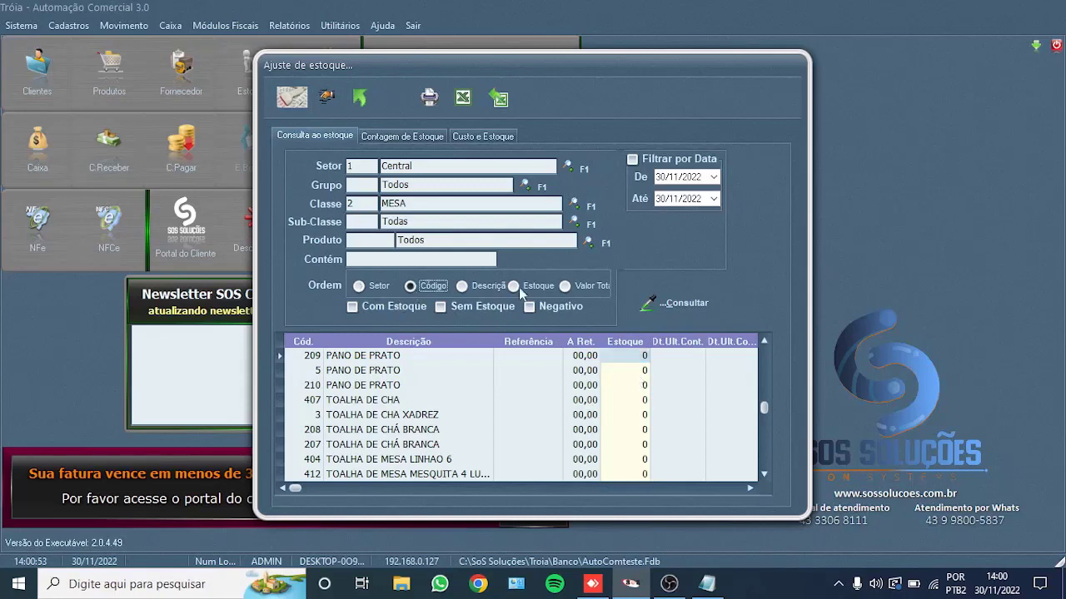
left_click(678, 303)
left_click(441, 400)
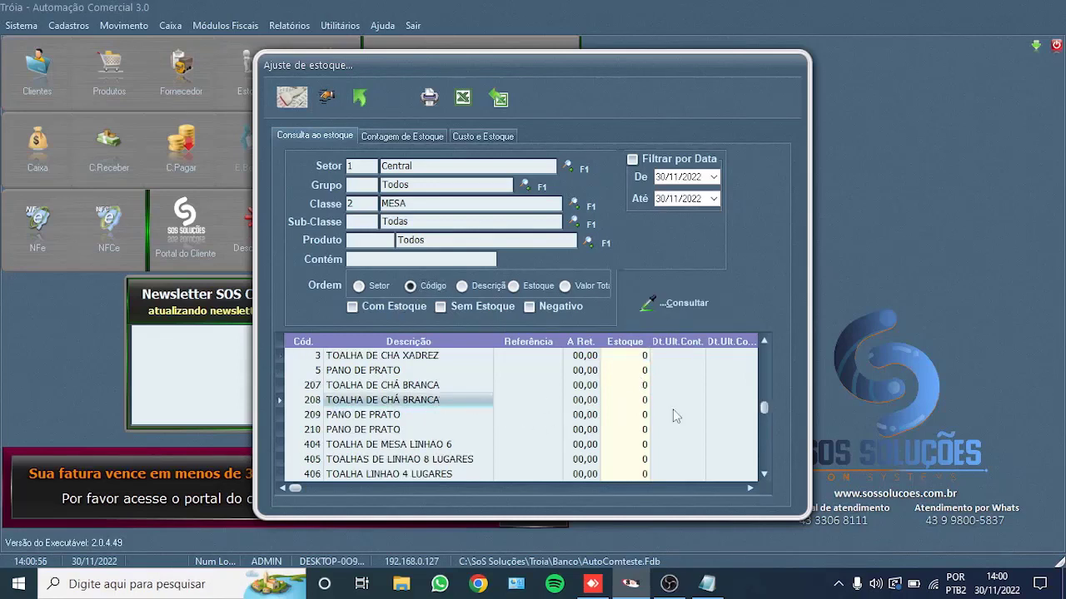
Step: Find product 407, TOALHA DE CHA, in the adjustment list and set its stock to 2
scroll(673, 409, "down", 13)
scroll(673, 408, "up", 2)
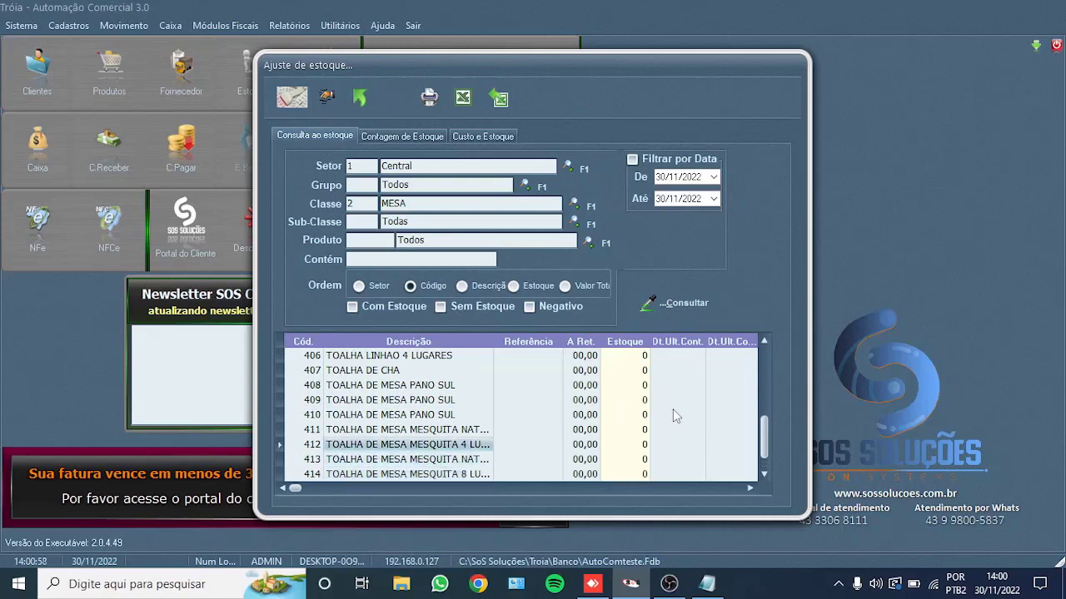
scroll(673, 408, "up", 6)
scroll(673, 409, "down", 3)
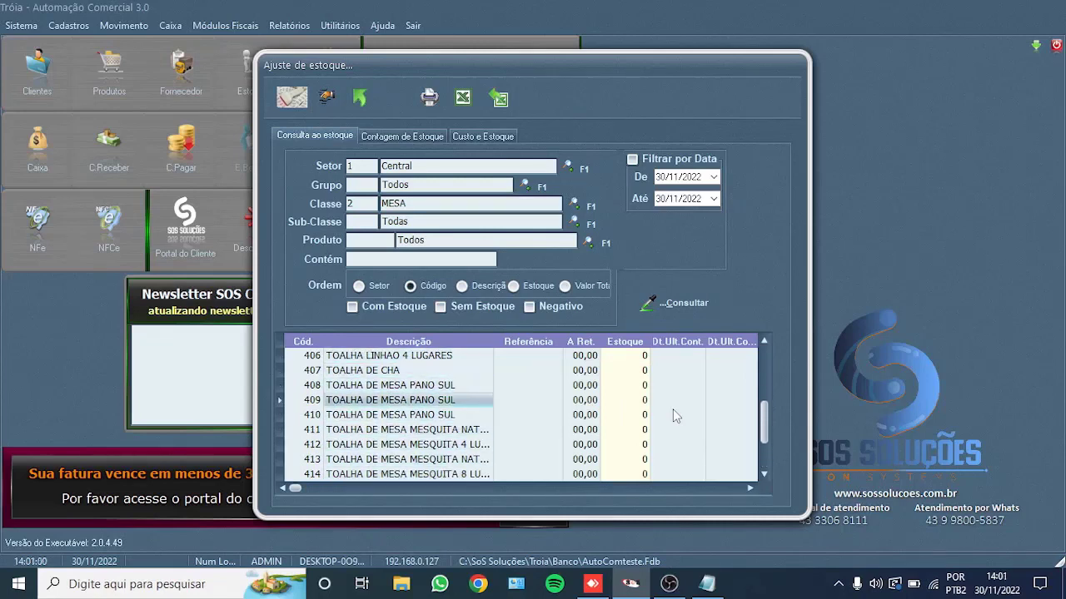
scroll(673, 409, "up", 2)
left_click(630, 372)
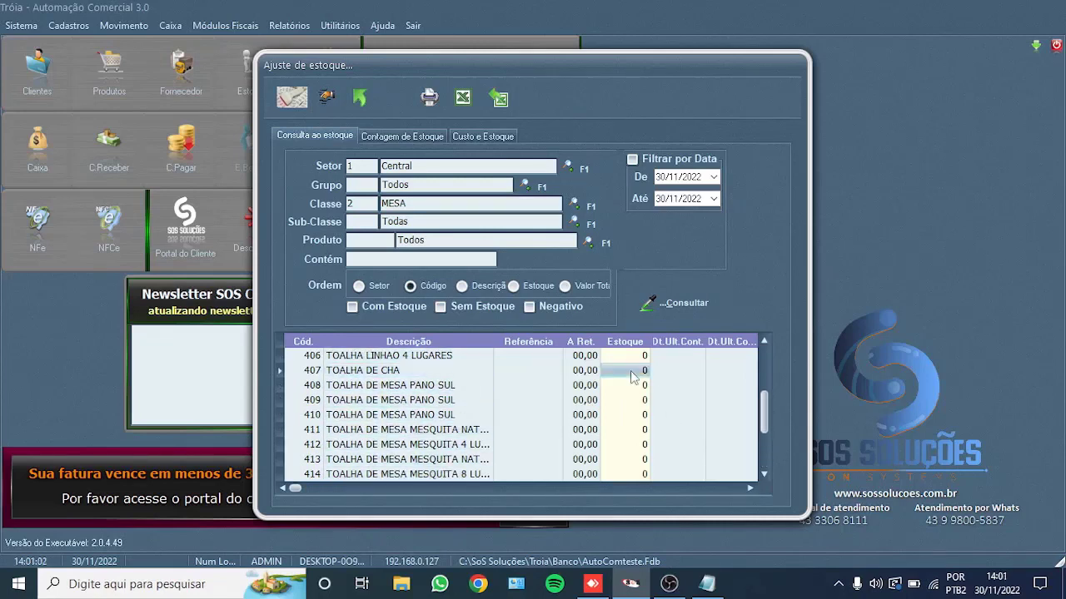
type("2")
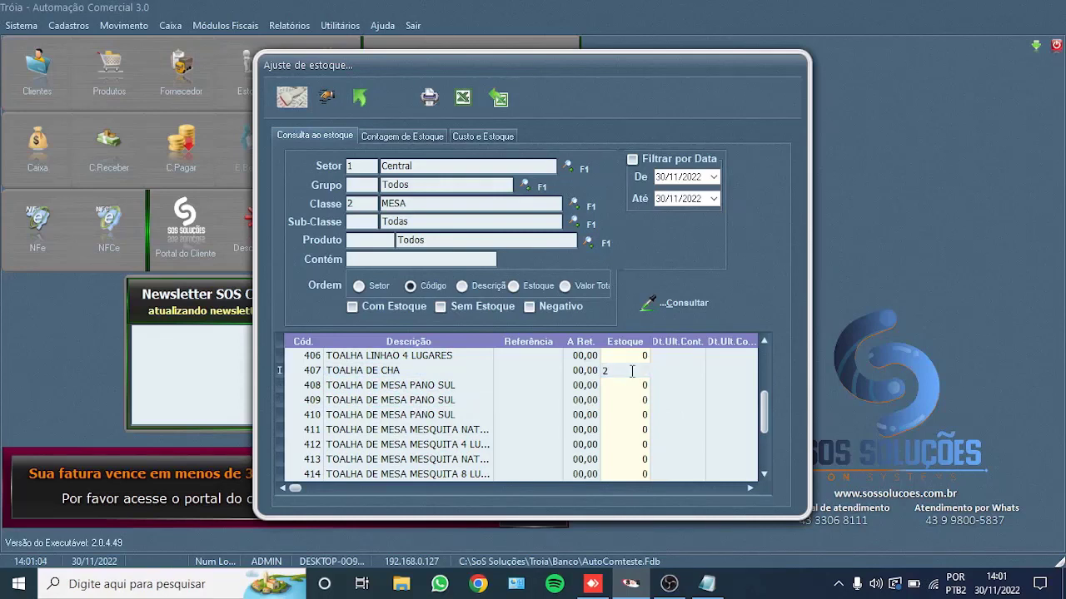
key("Return")
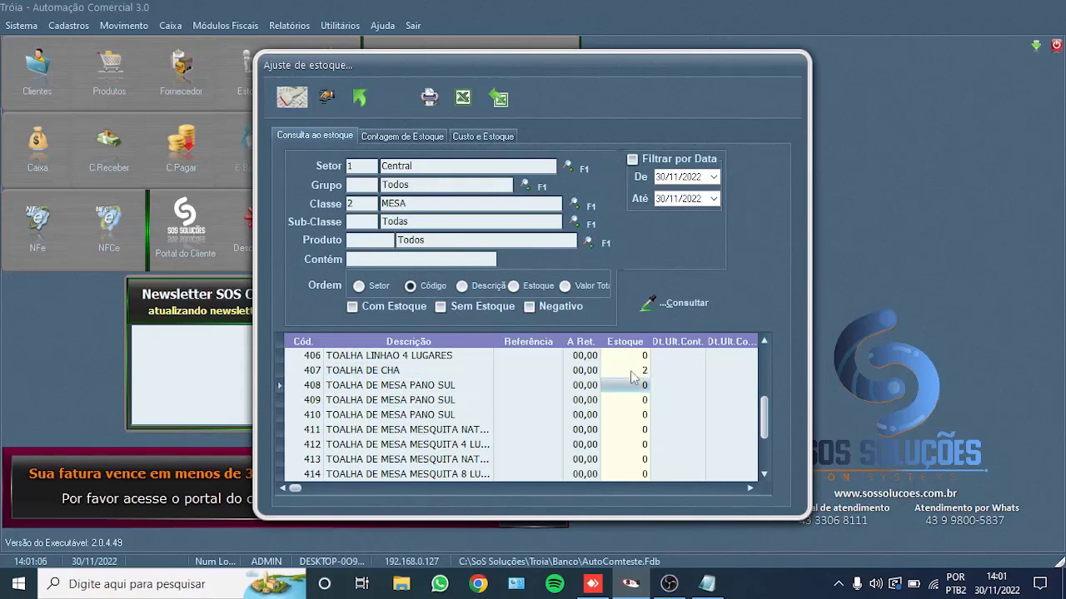
Step: Set the stock of product 405, TOALHAS DE LINHAO 8 LUGARES, to 10 in the adjustment list
scroll(630, 376, "up", 4)
left_click(631, 372)
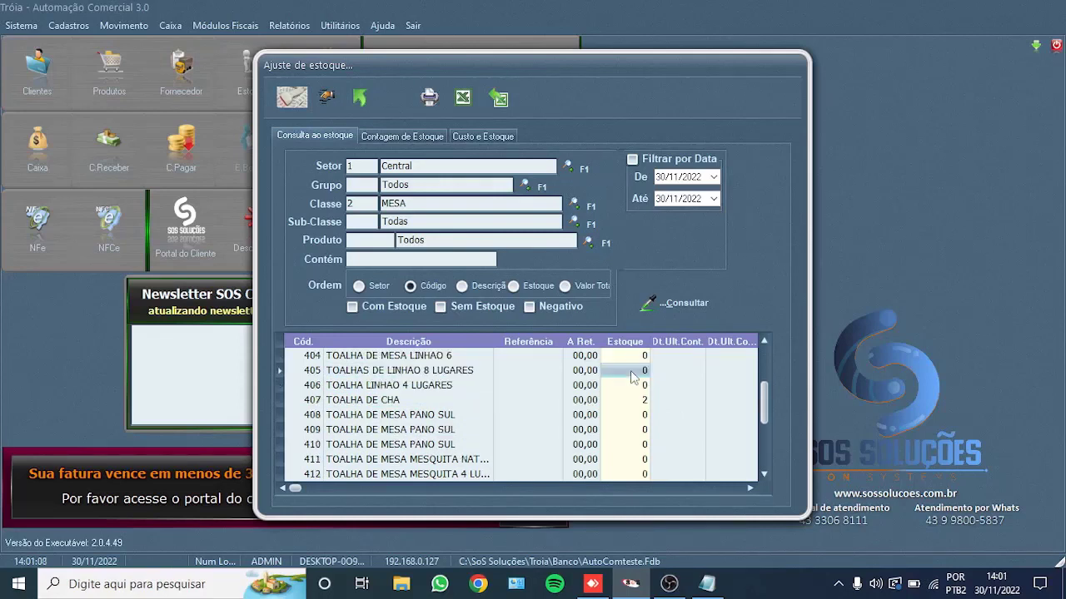
type("10")
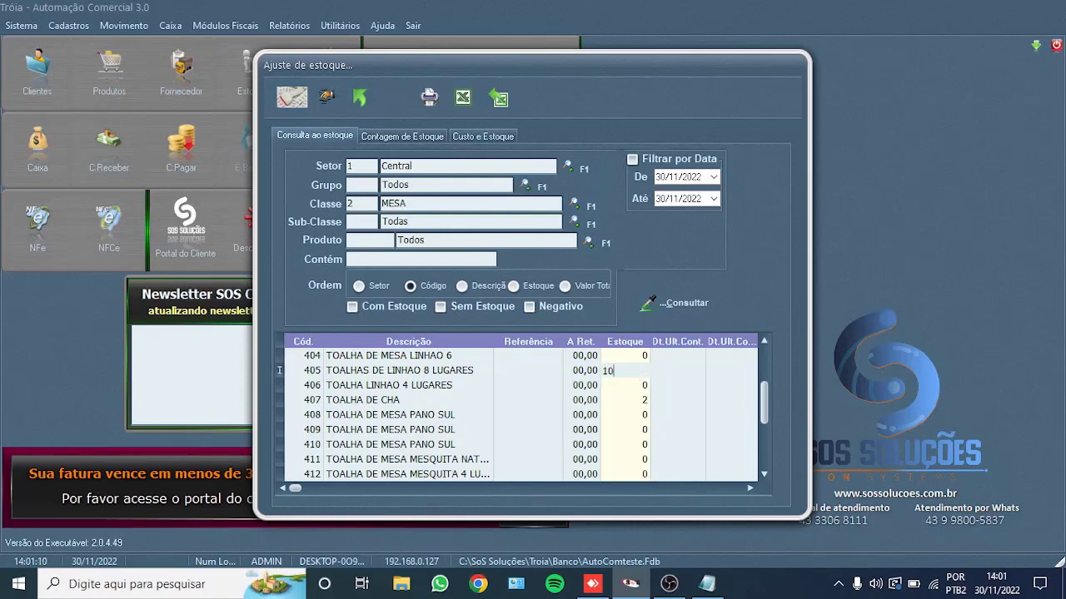
key("Return")
Step: Set the stock of product 410, TOALHA DE MESA PANO SUL, to 5 and close the stock adjustment
key("Return")
key("Return")
key("Return")
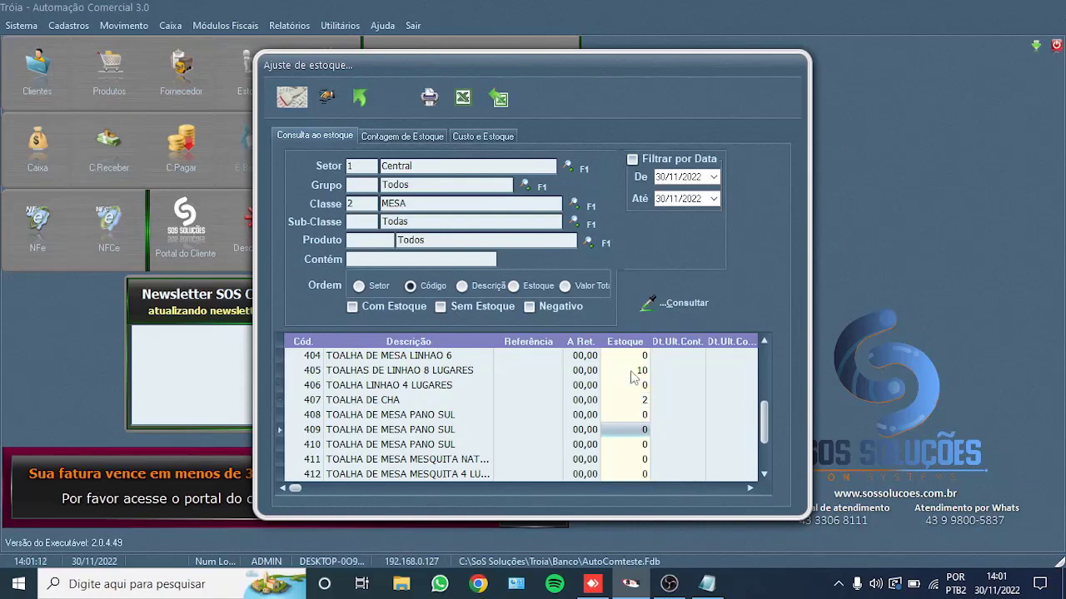
key("Return")
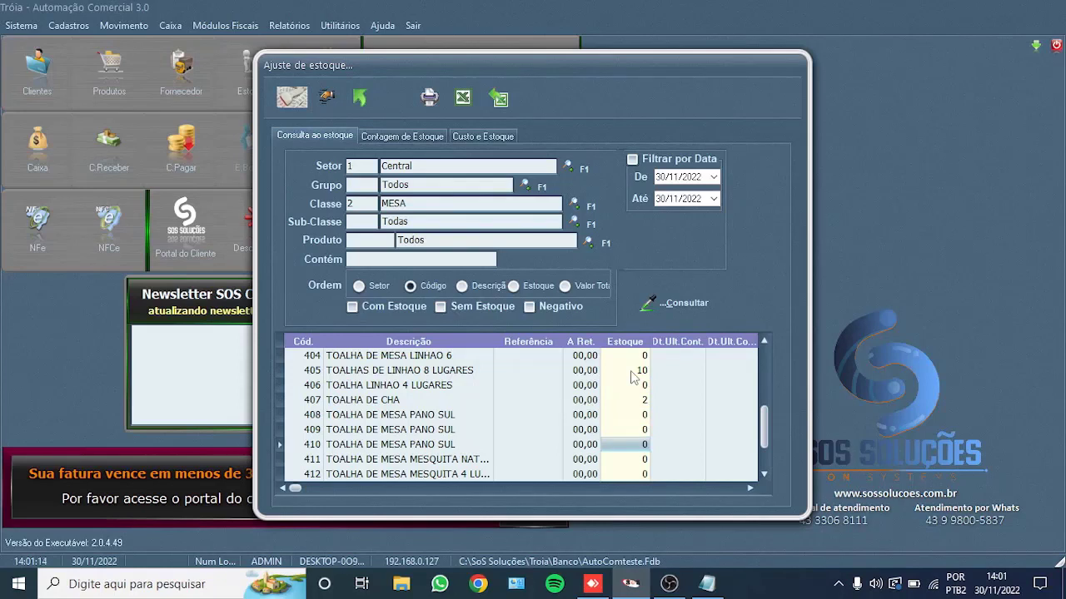
type("5")
key("Return")
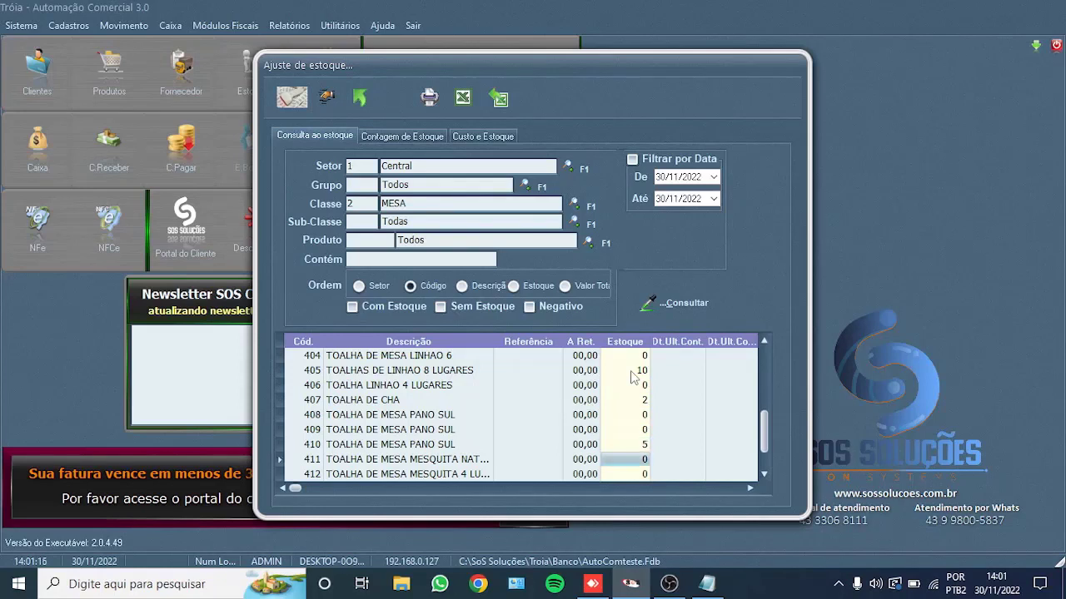
left_click(364, 98)
Step: Check the total stock of products 407 and 405 in the product registration
left_click(109, 73)
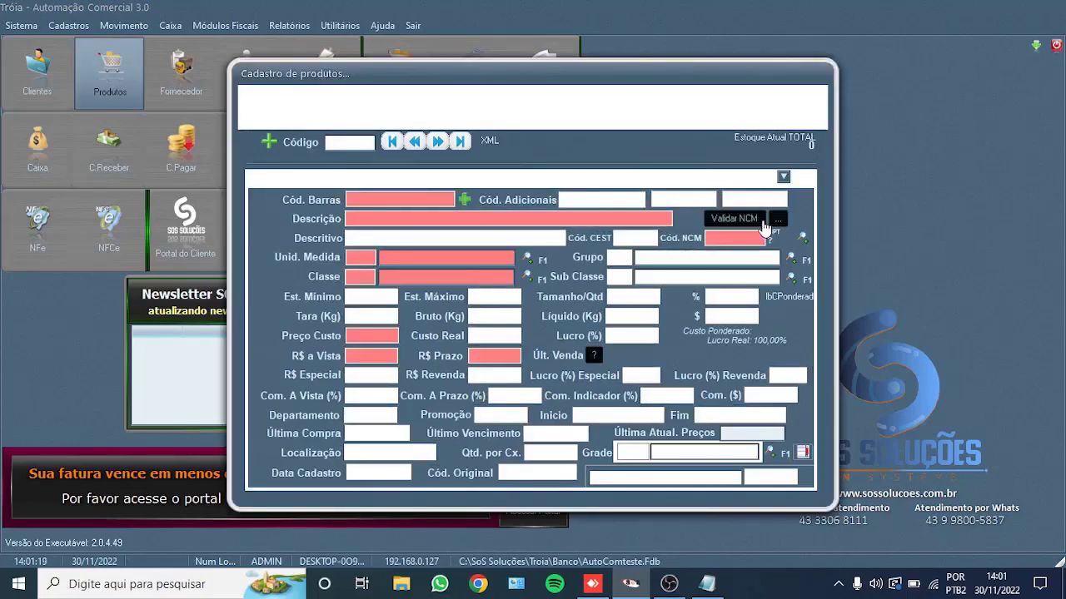
double_click(364, 141)
type("407")
key("Return")
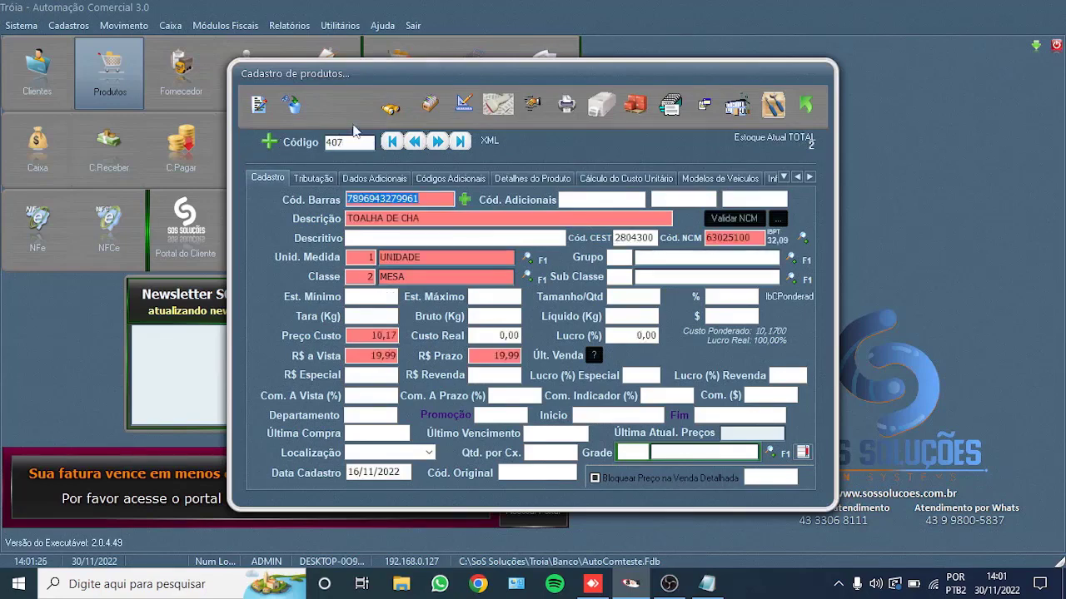
key("Escape")
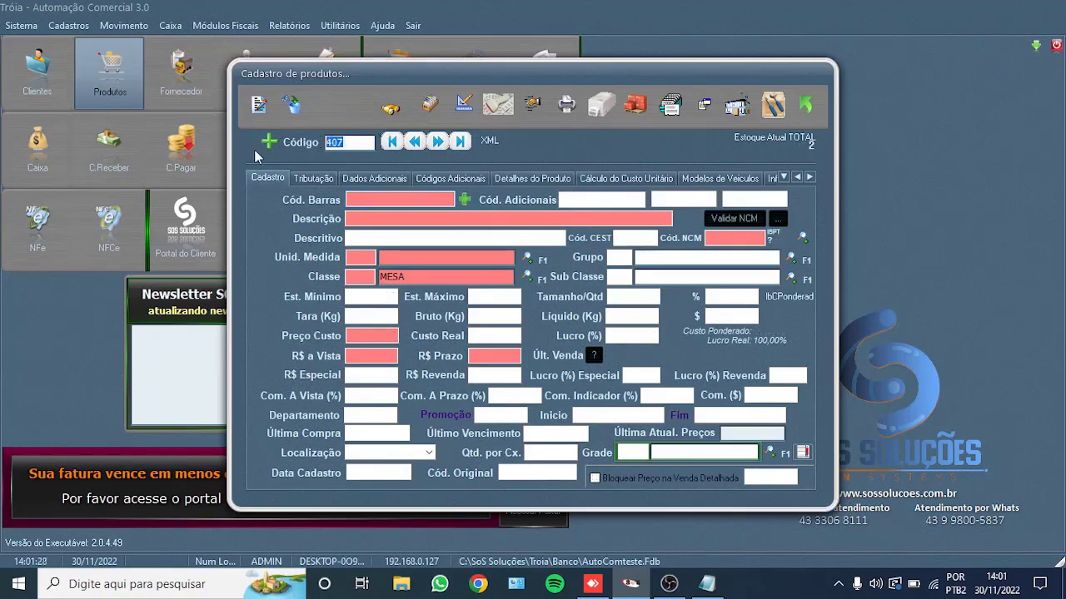
type("405")
key("Return")
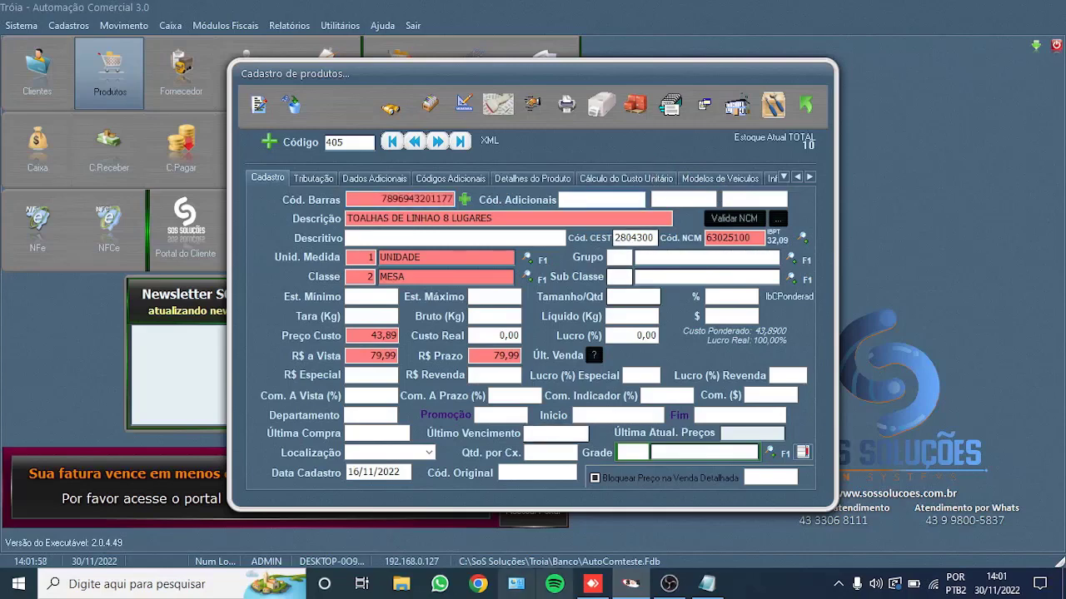
Step: Switch to Notepad, set product 405's noted quantity to 10, and return to the code field of the product registration
left_click(706, 584)
left_click_drag(268, 319, 243, 325)
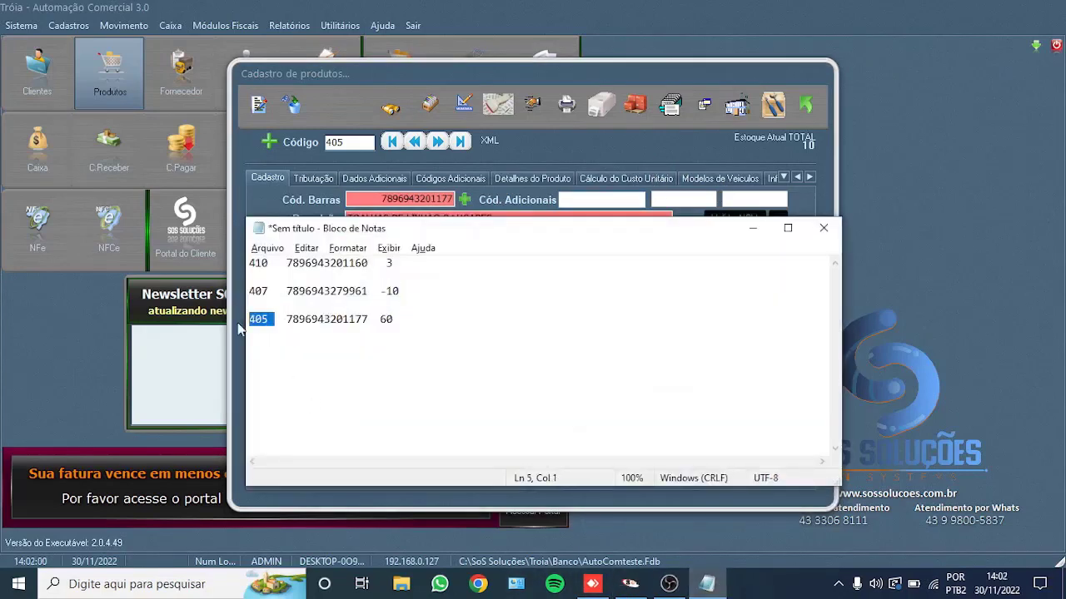
left_click(381, 323)
left_click_drag(382, 323, 414, 319)
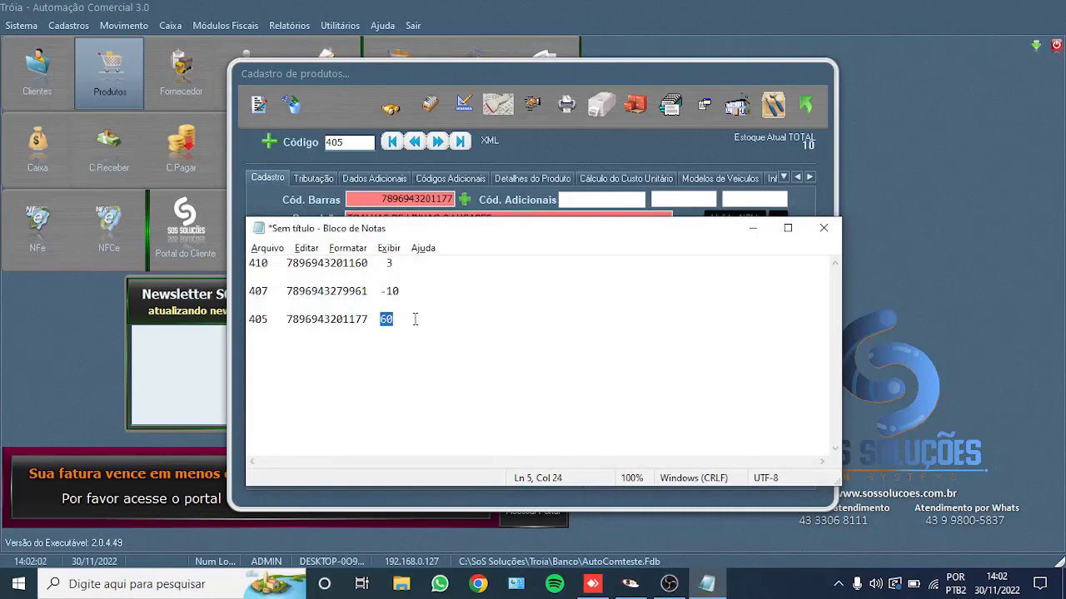
type("10")
left_click(355, 143)
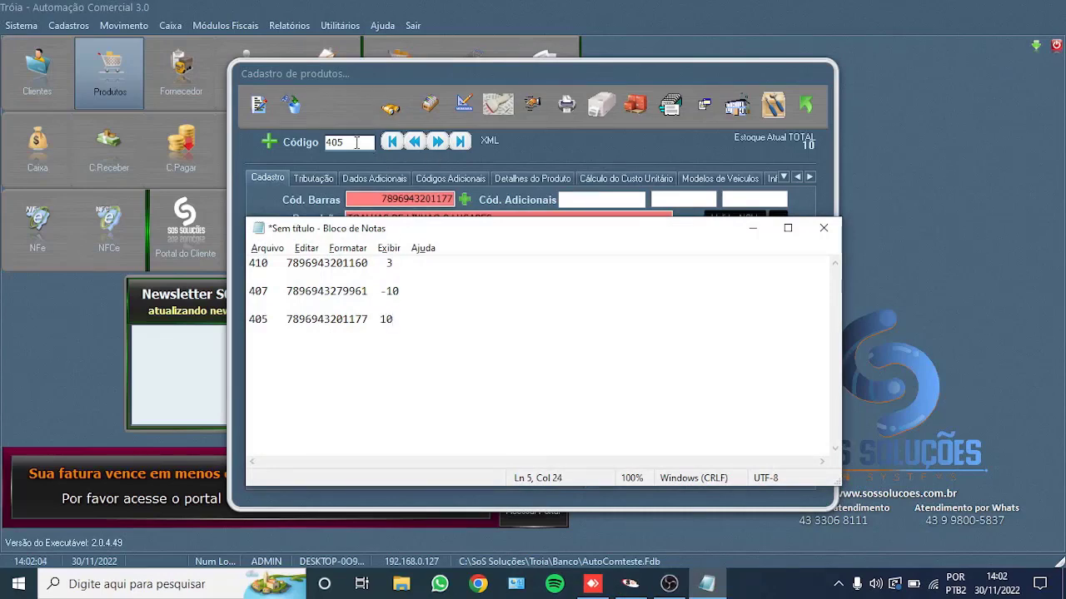
Step: Look up product 407 in the product registration and set its noted quantity to 2 in Notepad
double_click(356, 142)
type("407")
key("Return")
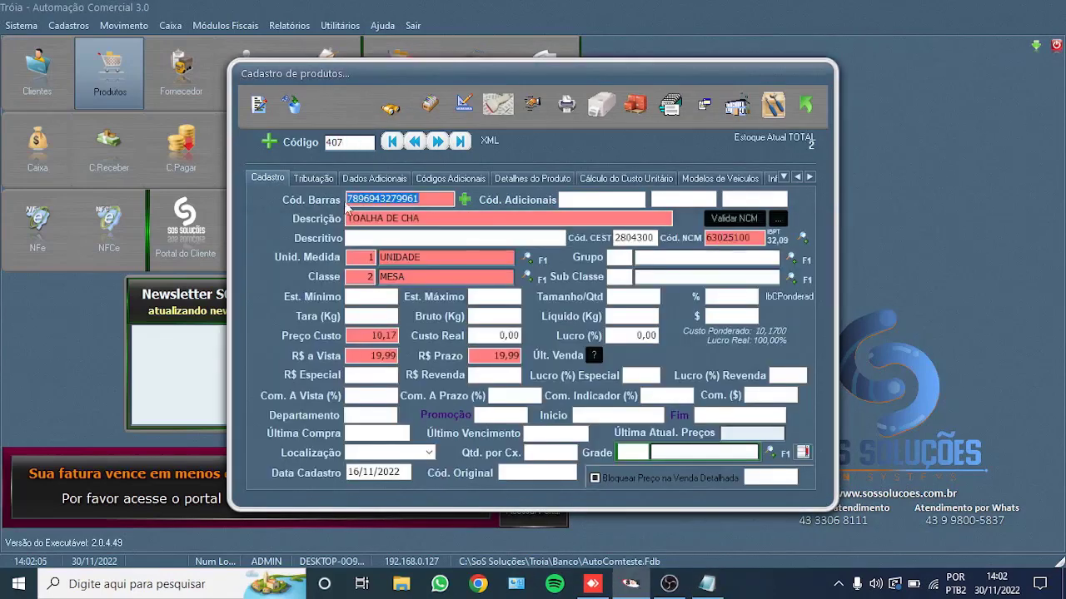
key("alt+Tab")
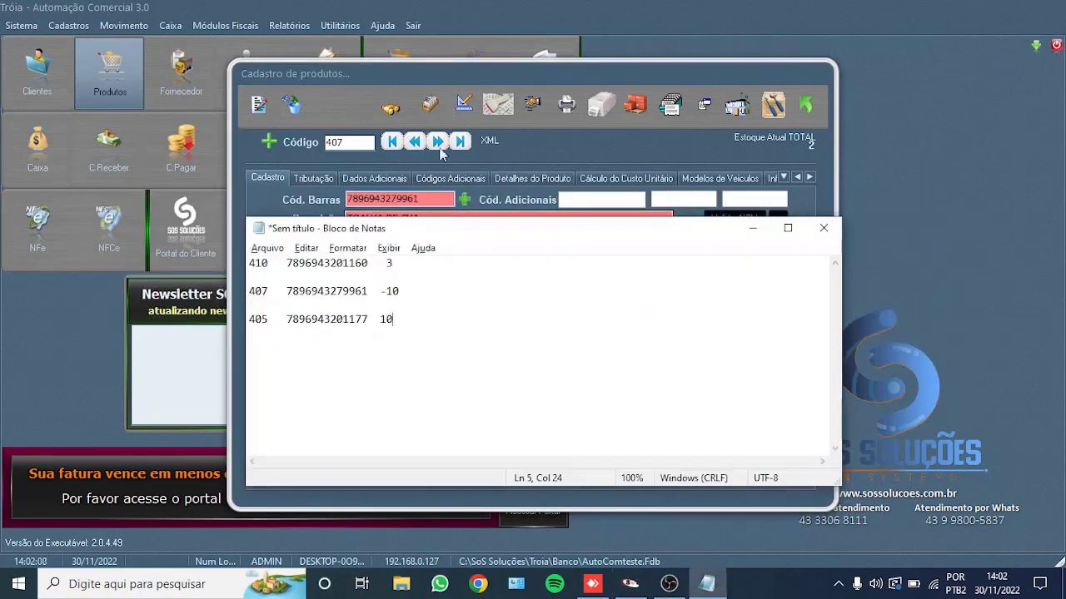
key("BackSpace")
key("BackSpace")
key("BackSpace")
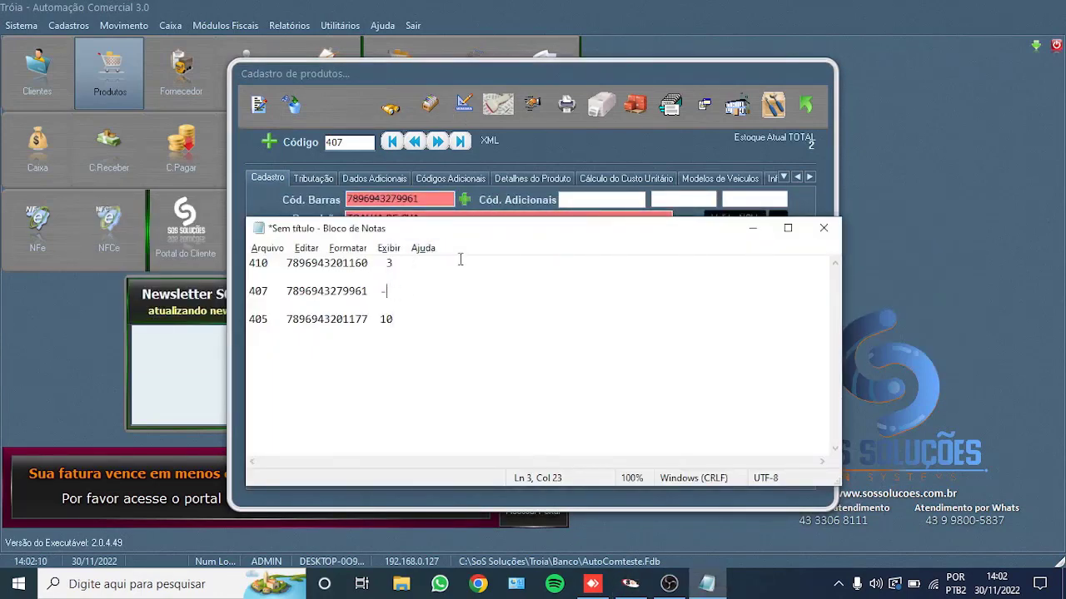
type("2")
Step: Look up product 410 in the product registration and set its noted quantity to 5 in Notepad
left_click(423, 262)
key("alt+Tab")
double_click(361, 141)
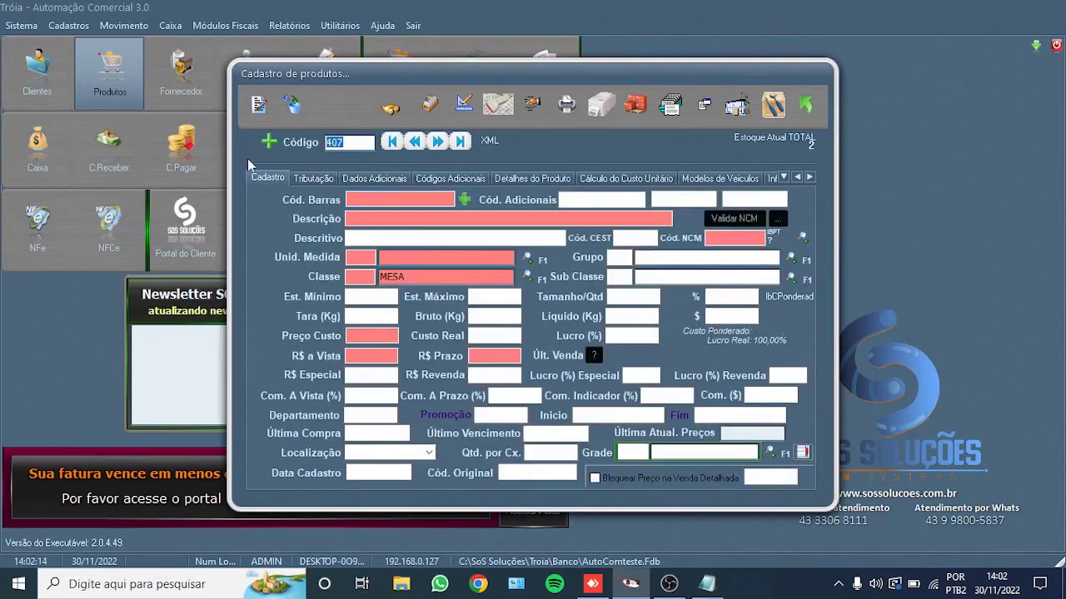
type("410")
key("Return")
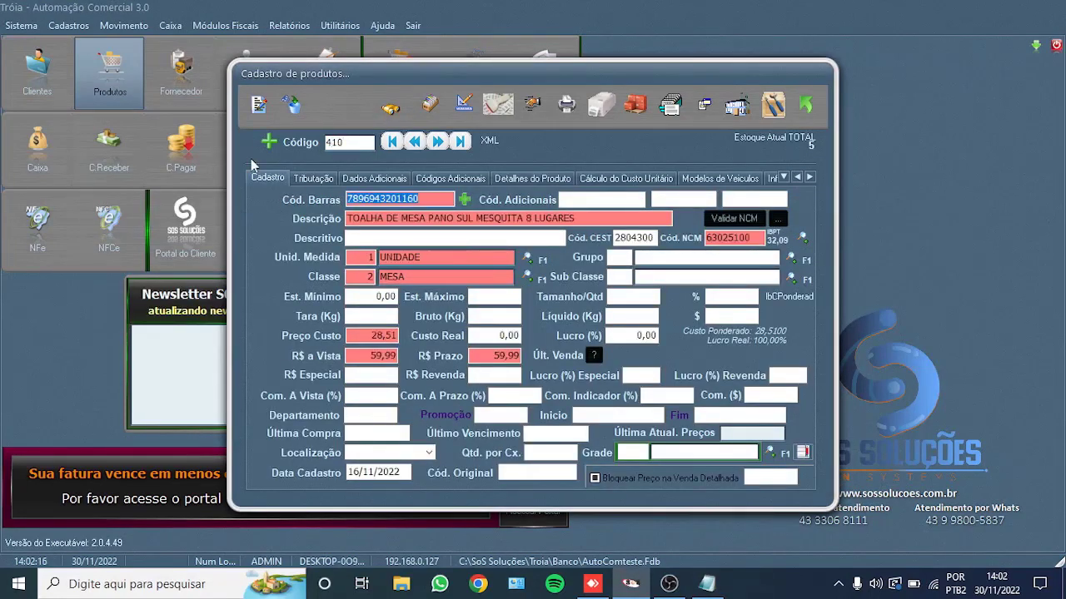
key("alt+Tab")
key("BackSpace")
type("3201160   3")
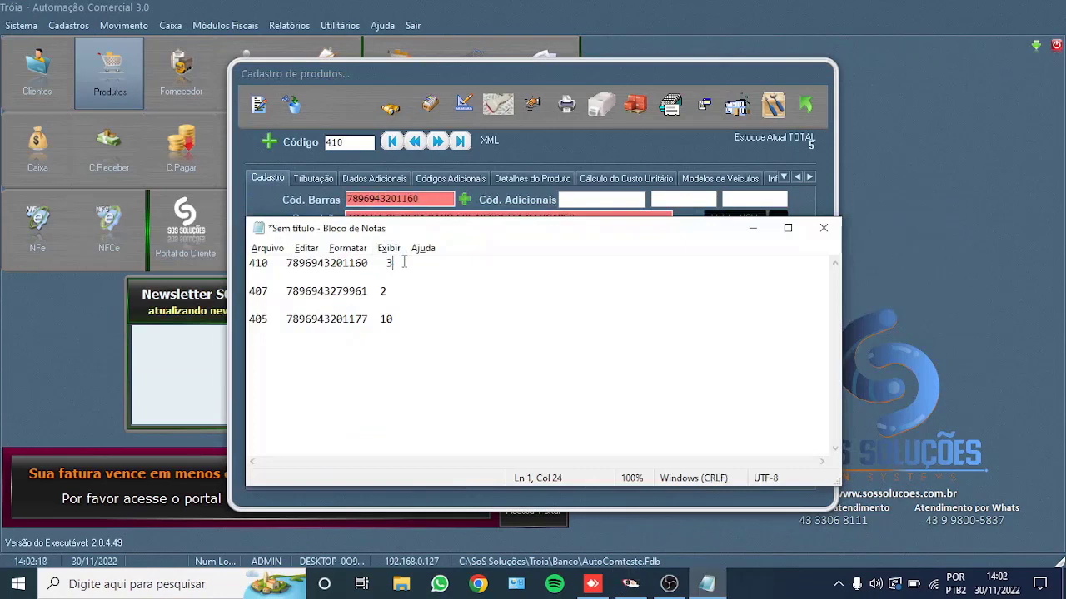
key("BackSpace")
type("5")
Step: Review the noted quantities, minimize Notepad and close the product registration
left_click_drag(249, 291, 398, 321)
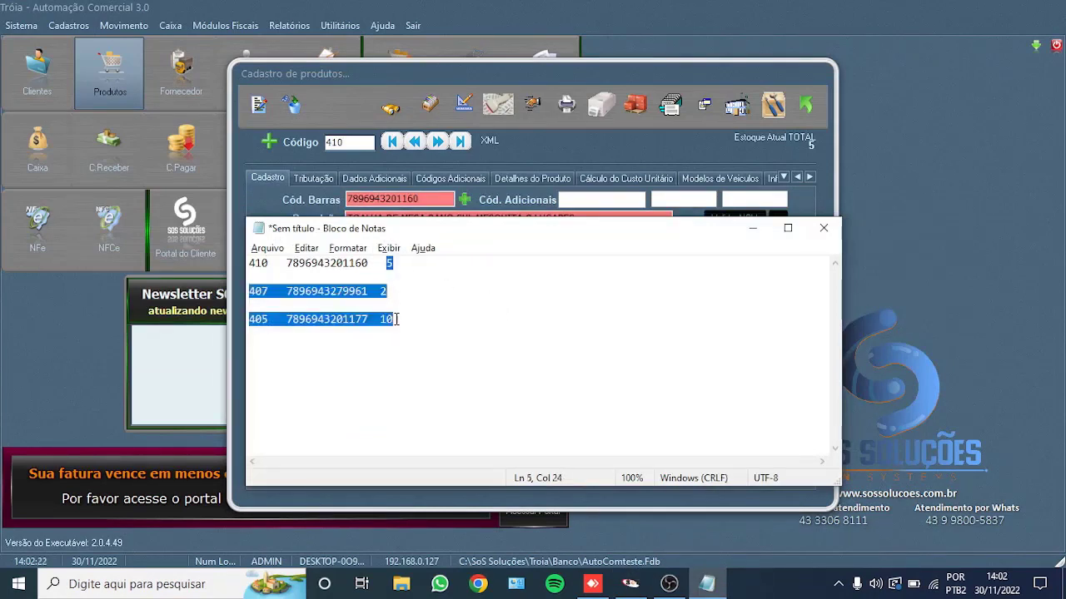
left_click(408, 332)
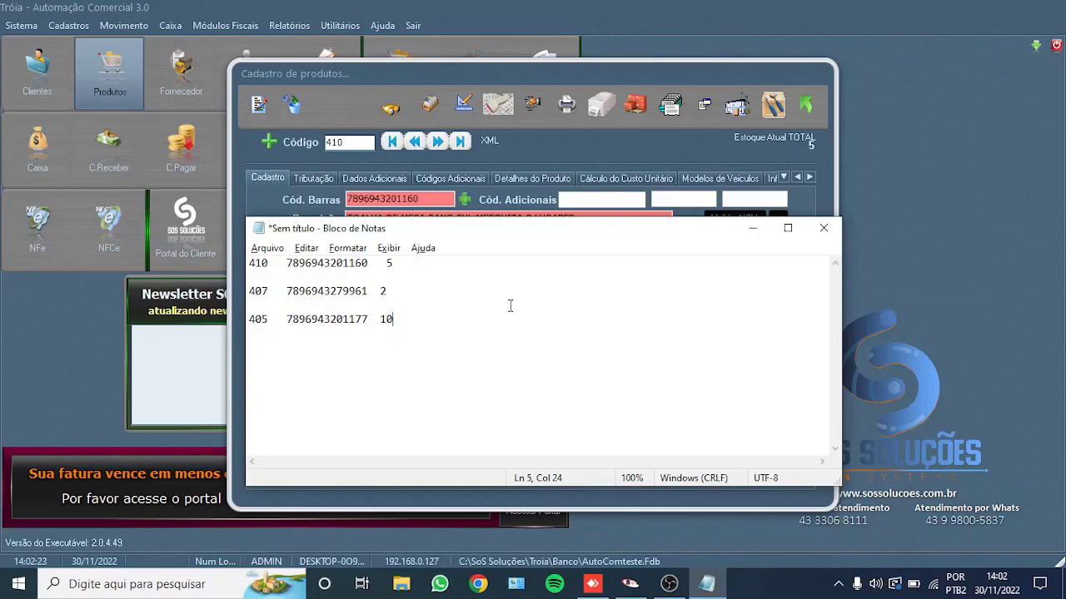
left_click(752, 235)
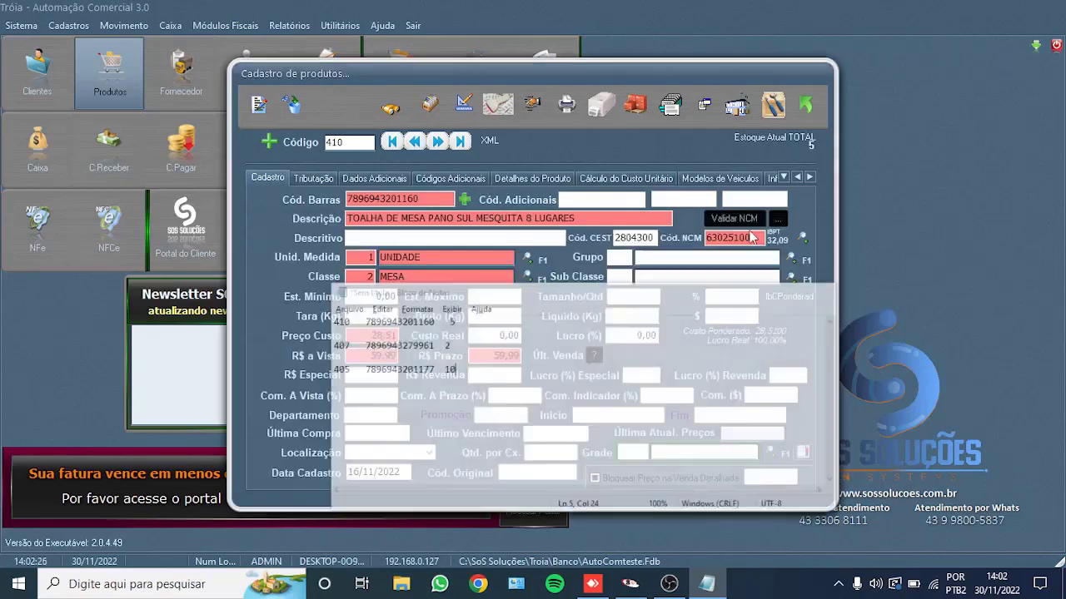
left_click(805, 105)
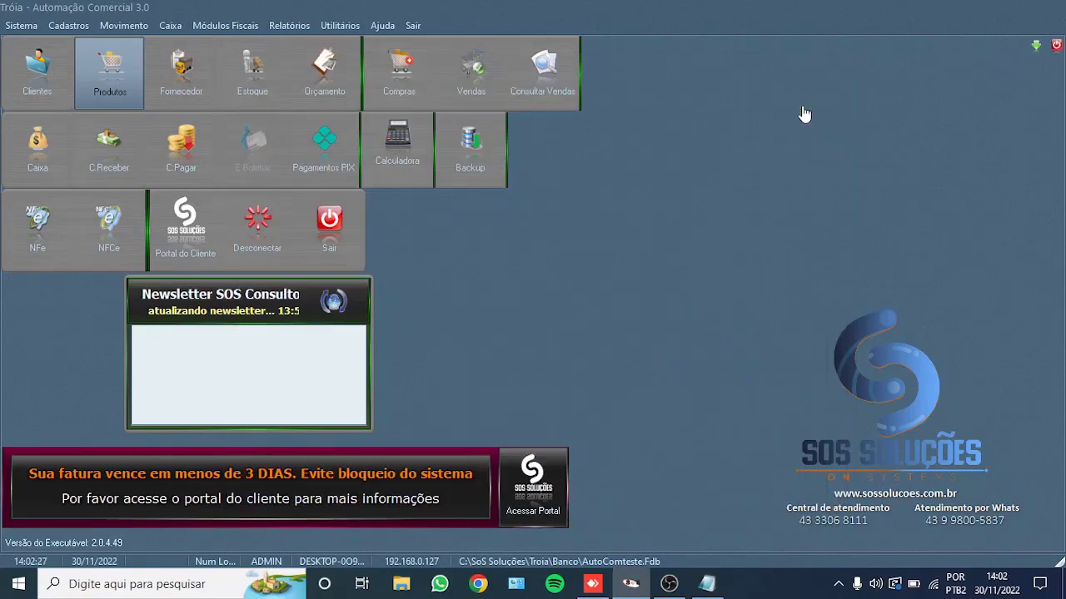
Step: Record a stock count of 50 for product 405 in the Central sector through Contagem de Estoque in the stock adjustment
left_click(110, 26)
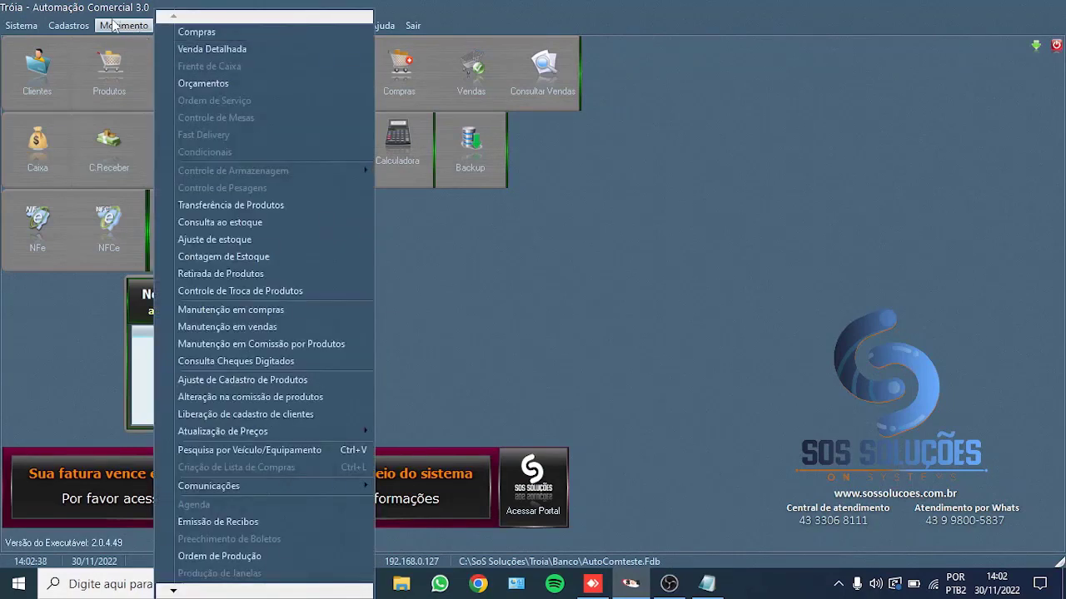
left_click(266, 240)
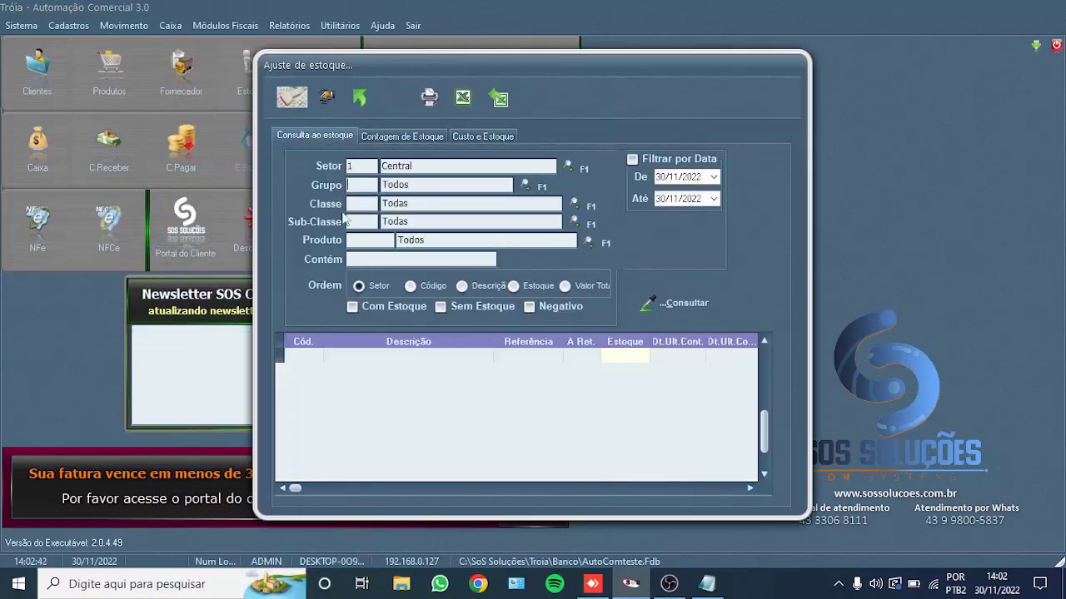
left_click(411, 133)
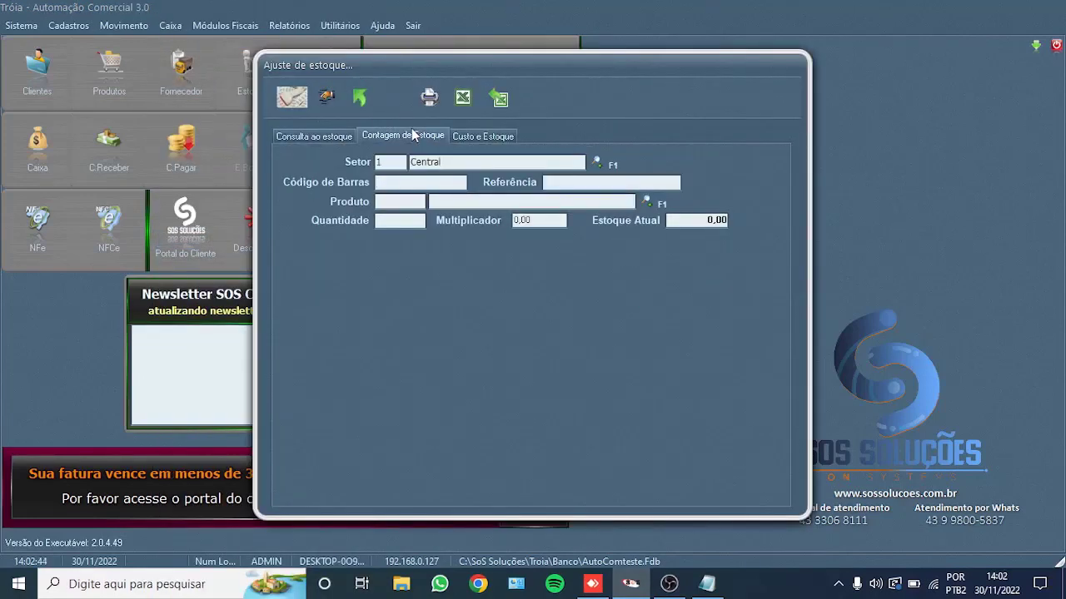
left_click(395, 202)
type("405")
key("Return")
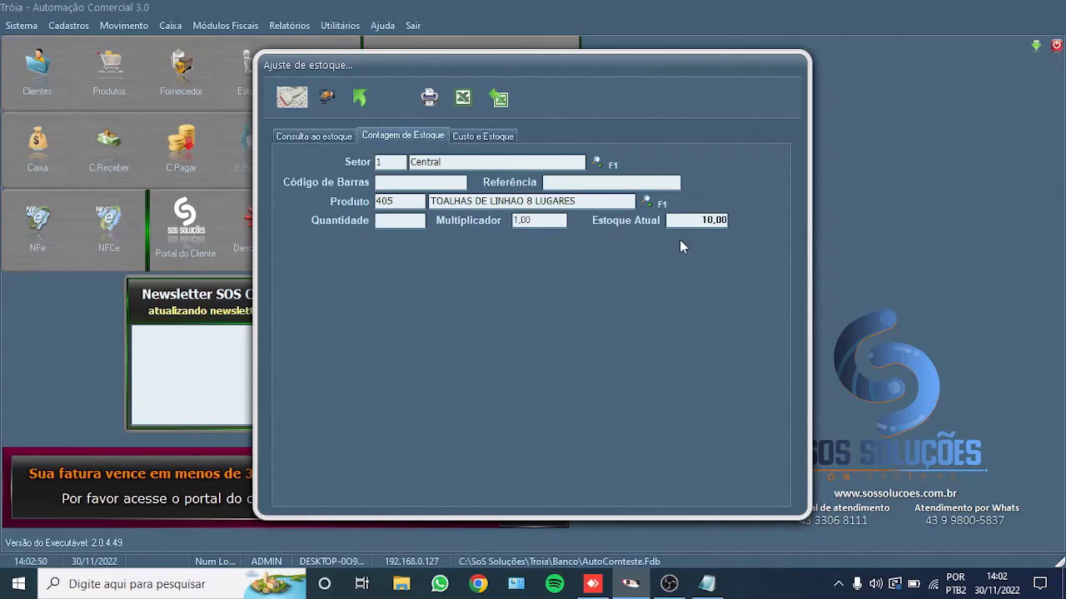
left_click_drag(681, 220, 789, 214)
left_click(413, 218)
type("50")
key("Return")
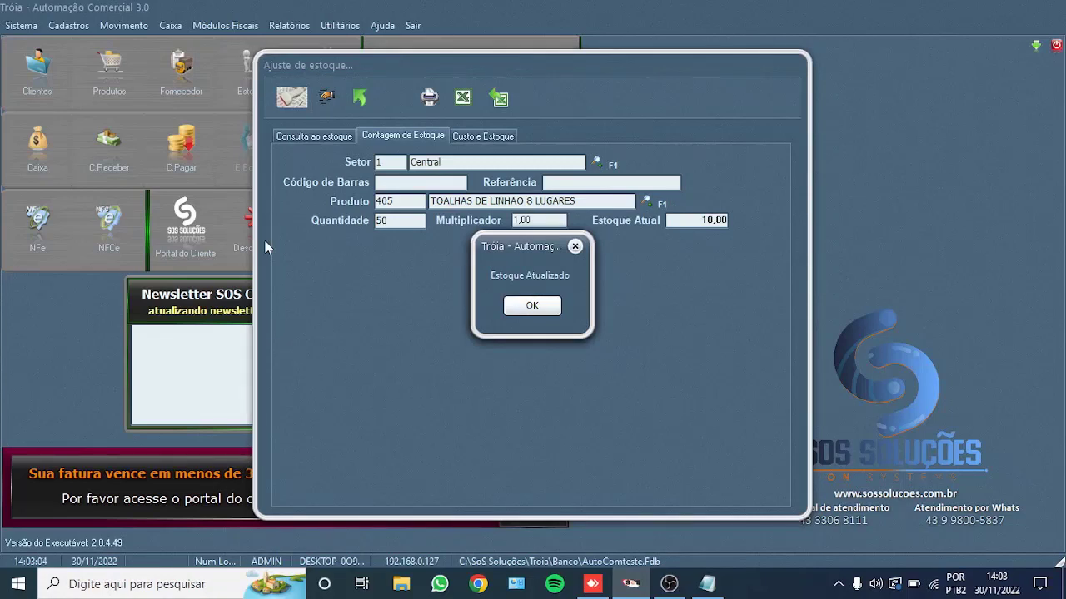
key("Return")
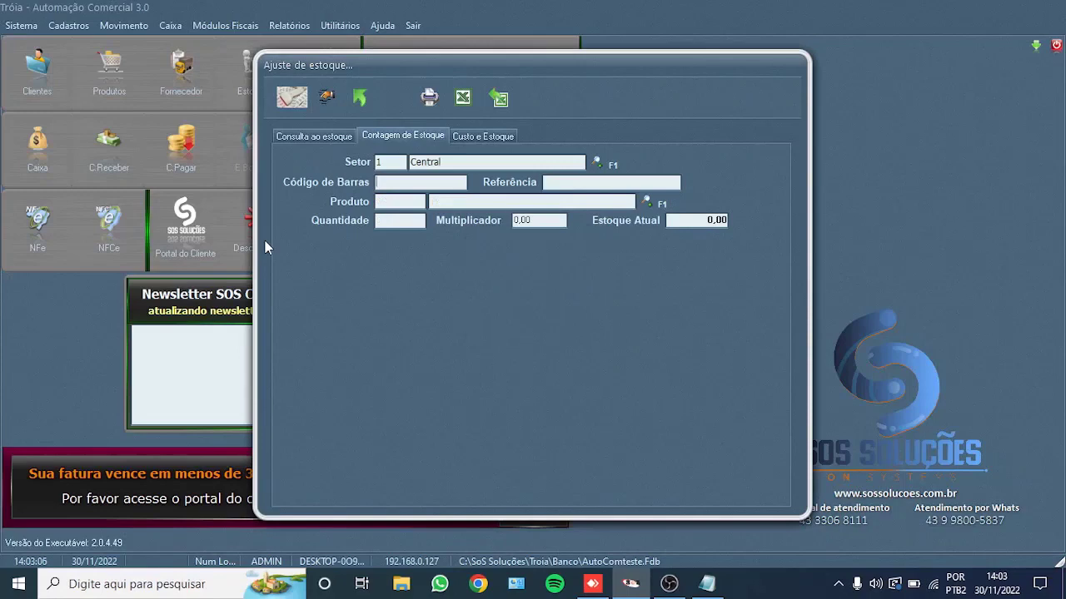
Step: Close the stock adjustment and check product 405's total stock in the product registration
left_click(360, 104)
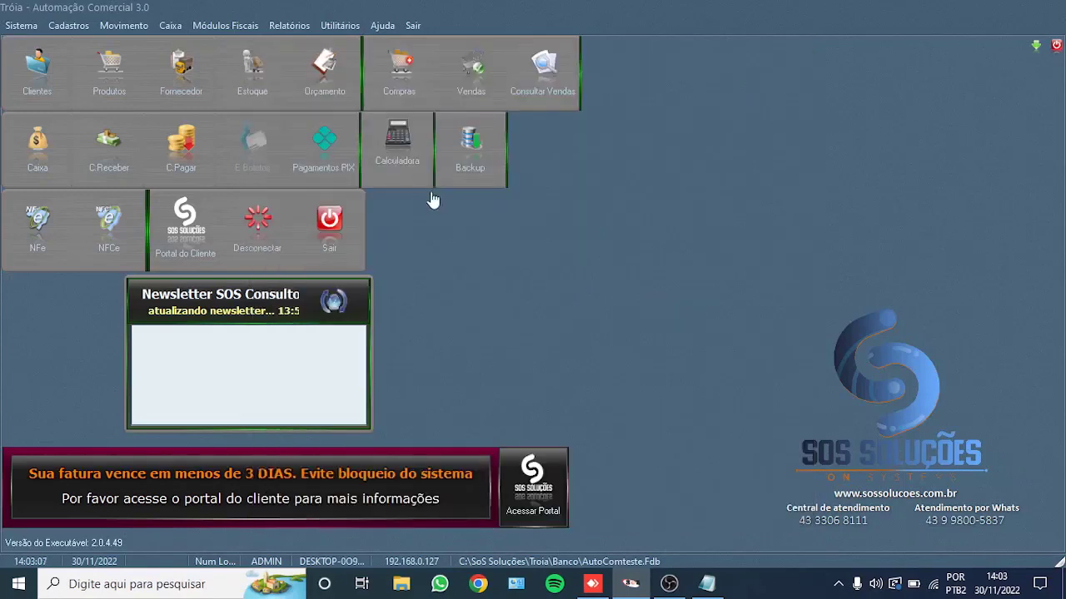
left_click(100, 88)
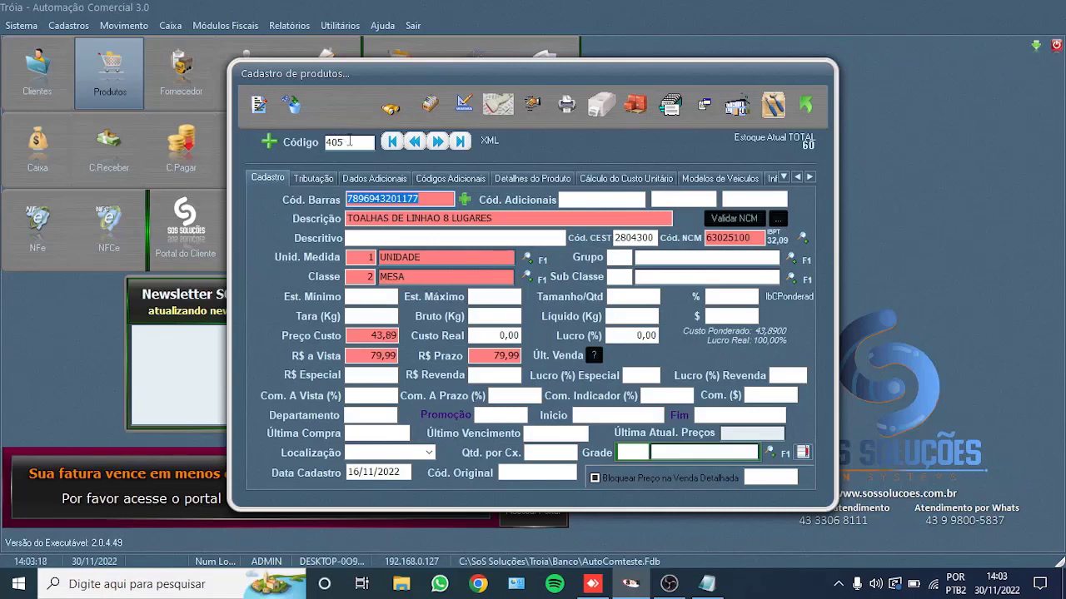
left_click(806, 106)
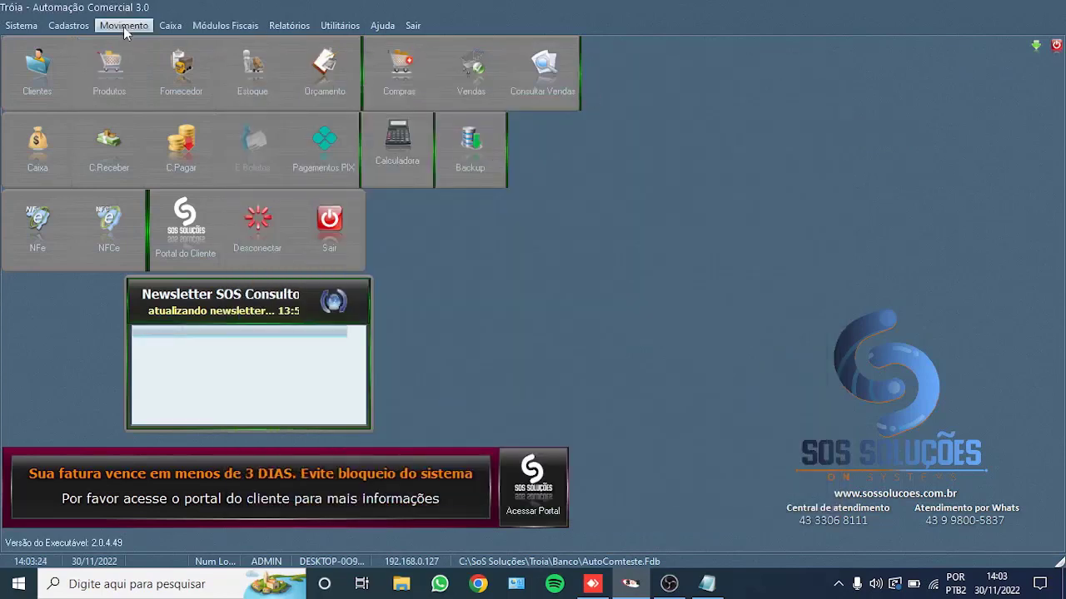
Step: Reopen the stock adjustment and list the Central sector's products without further filters
left_click(123, 26)
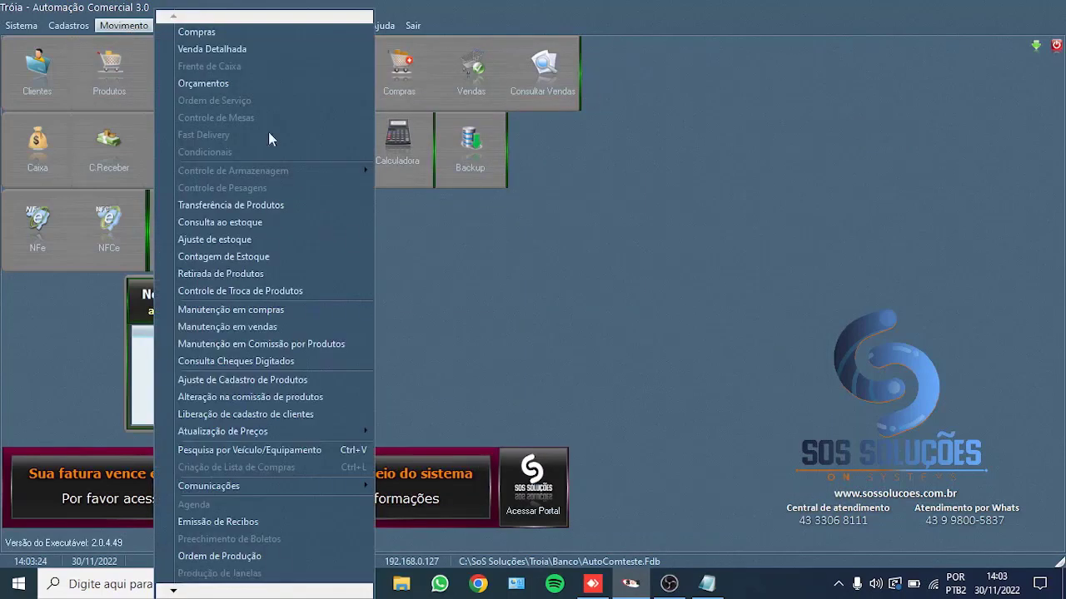
left_click(266, 240)
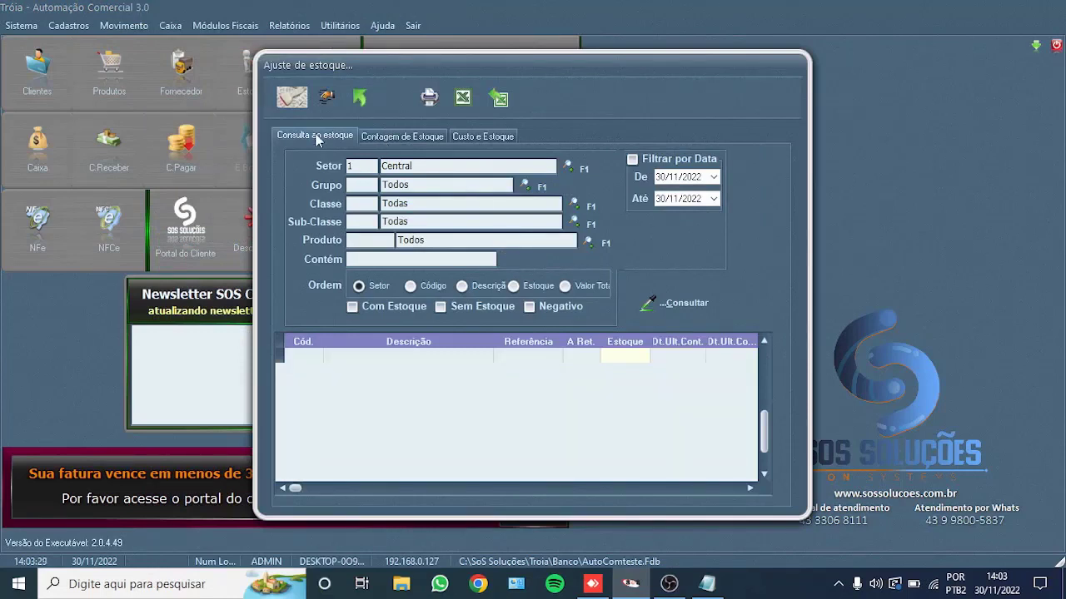
left_click(383, 138)
left_click(311, 139)
left_click(641, 300)
Step: Set the stock of products 378, 177 and 178 to 10 each in the adjustment list
left_click(619, 358)
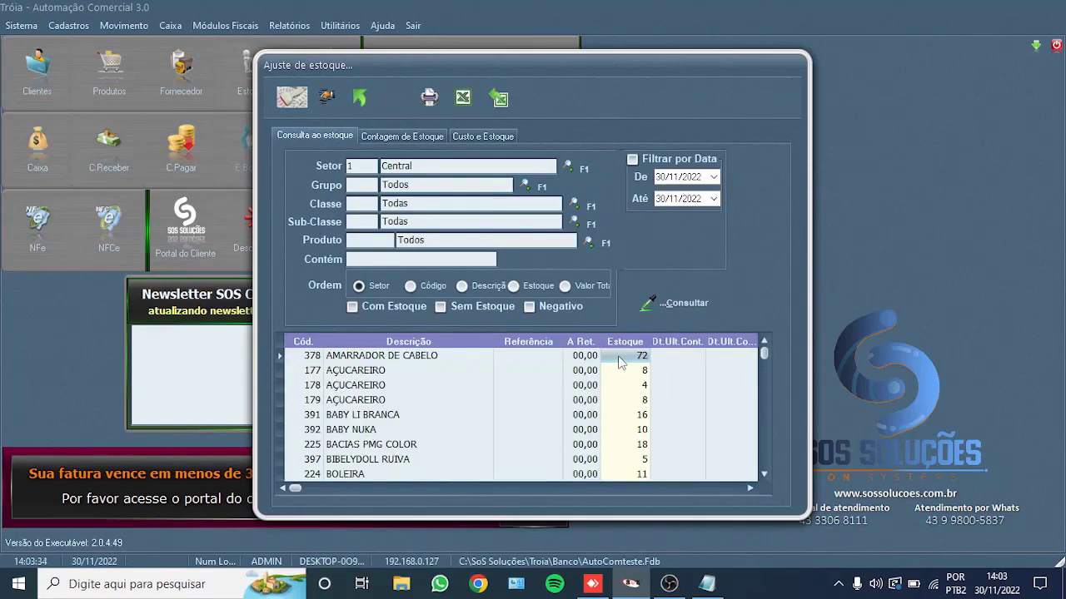
type("10")
key("Return")
type("10")
key("Return")
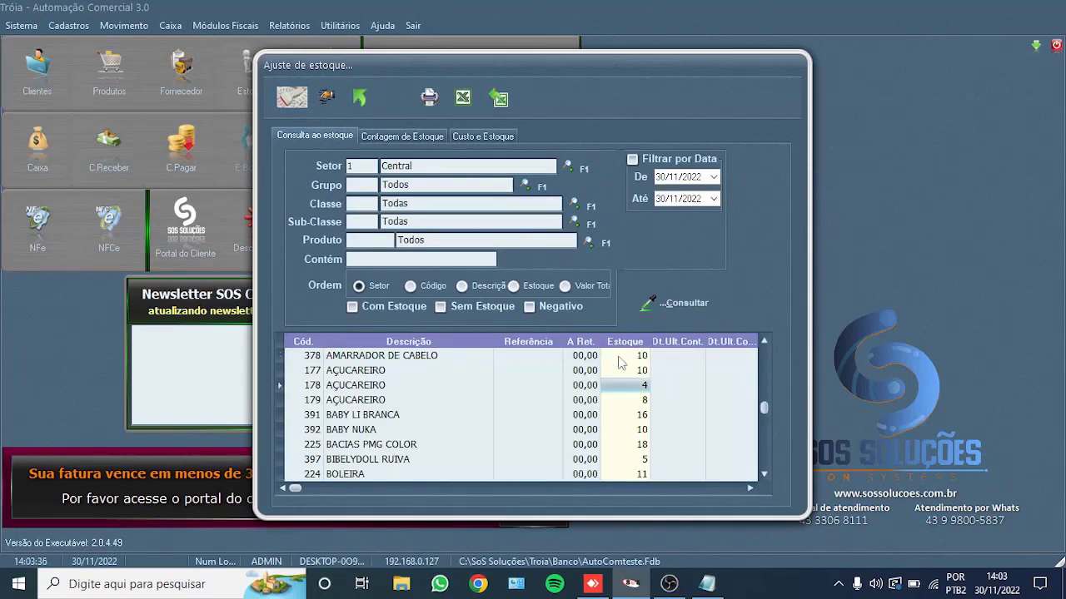
type("10")
key("Return")
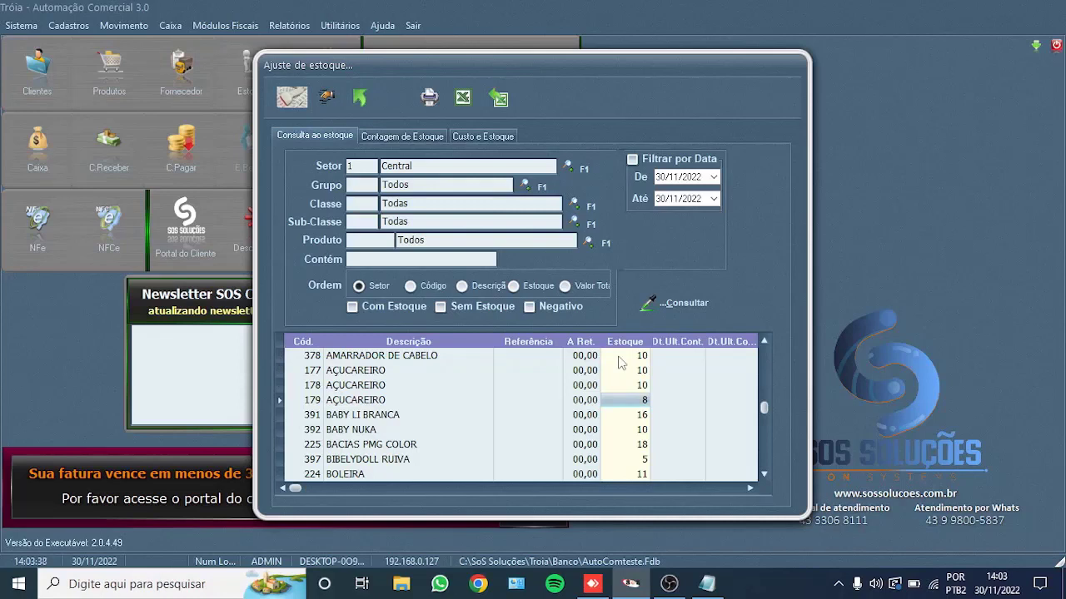
Step: Record a stock count of 20 for product 407, TOALHA DE CHA, in the Central sector
left_click(387, 137)
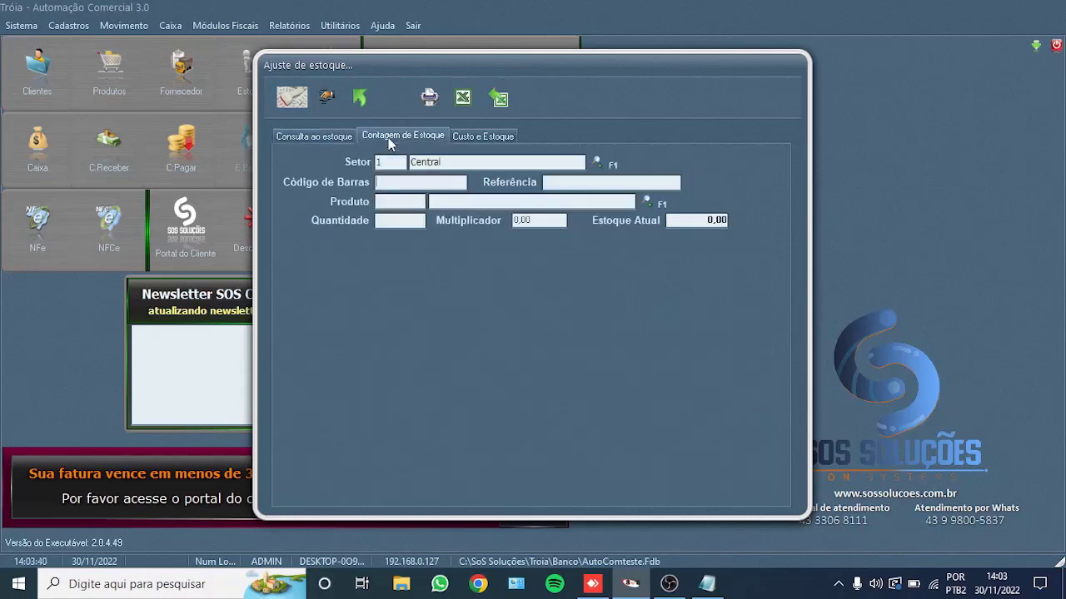
left_click(398, 204)
type("407")
key("Return")
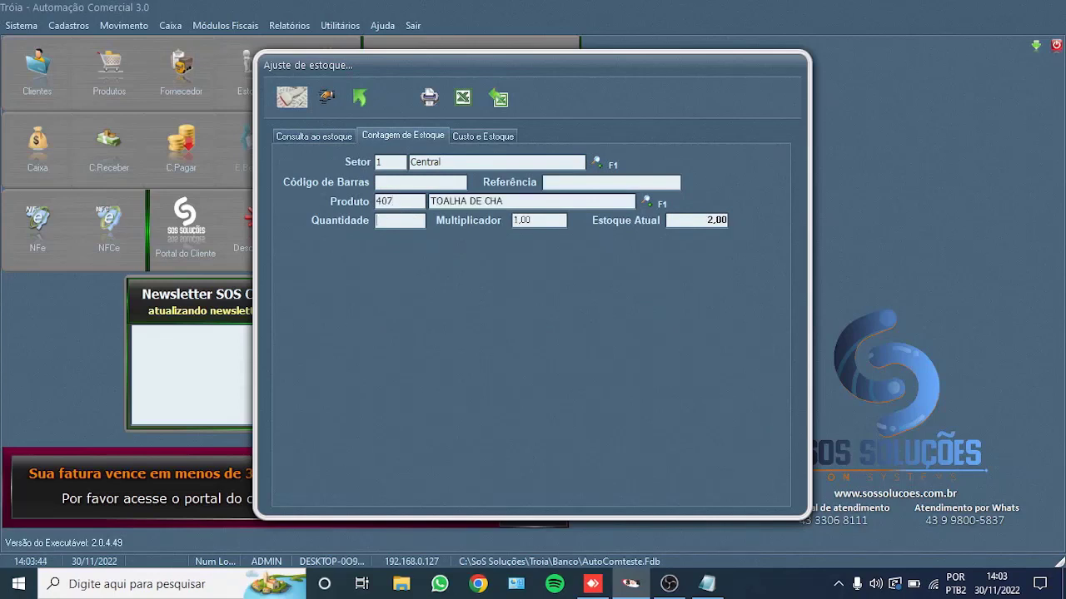
left_click(697, 223)
double_click(715, 221)
double_click(410, 222)
type("20")
key("Return")
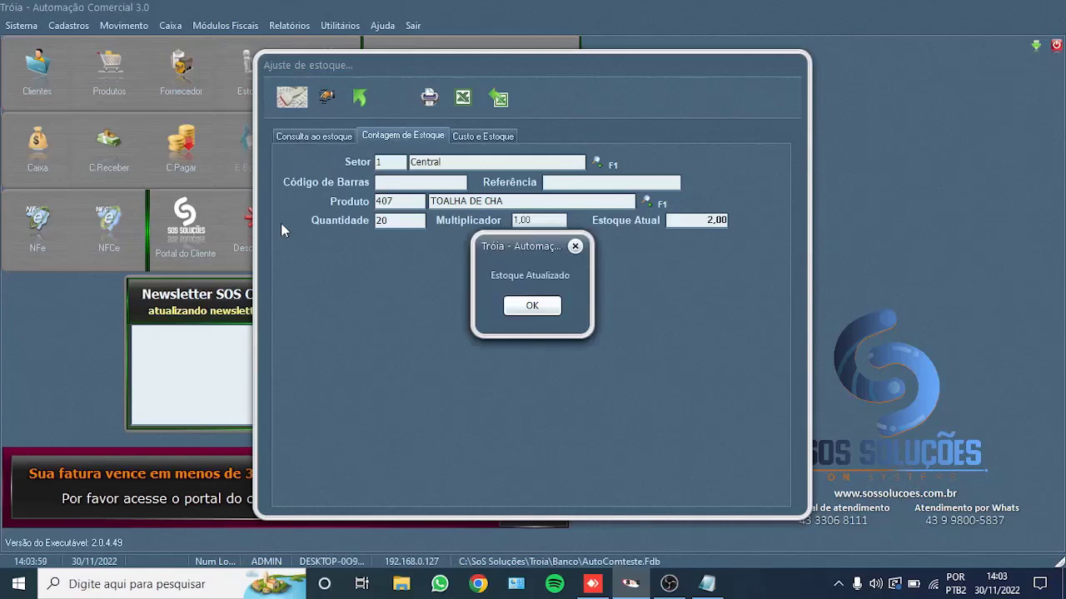
left_click(530, 308)
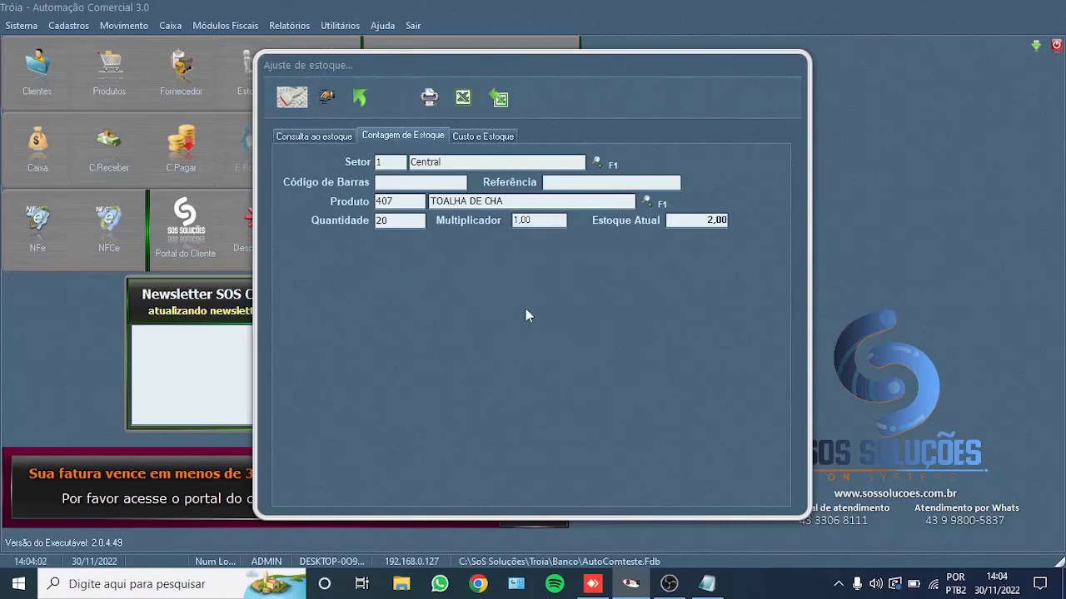
Step: Leave the stock adjustment and check product 407's total stock in the product registration
left_click(360, 100)
left_click(123, 87)
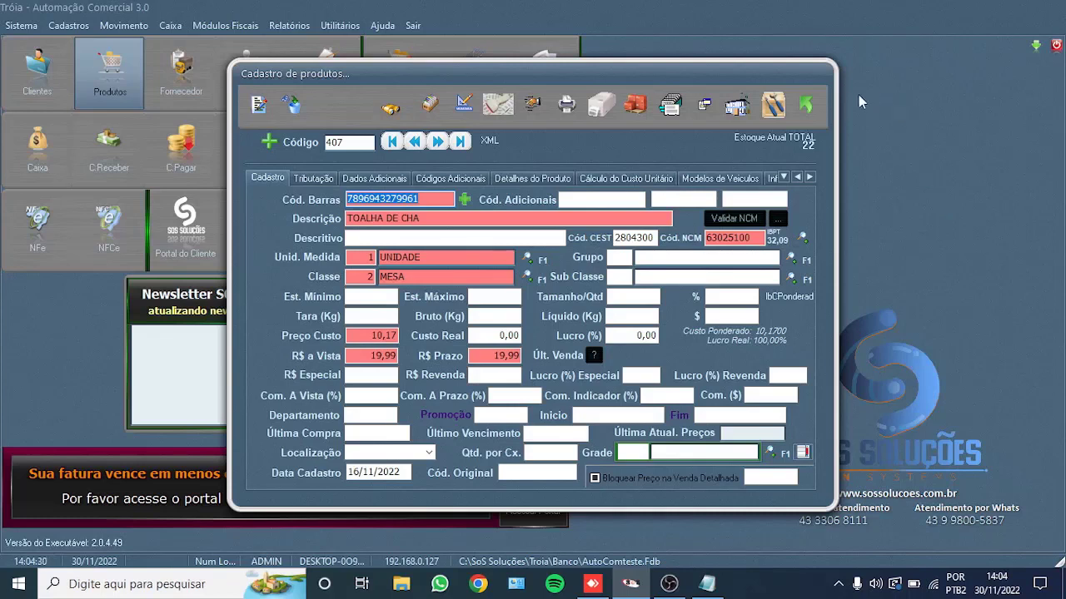
left_click(806, 105)
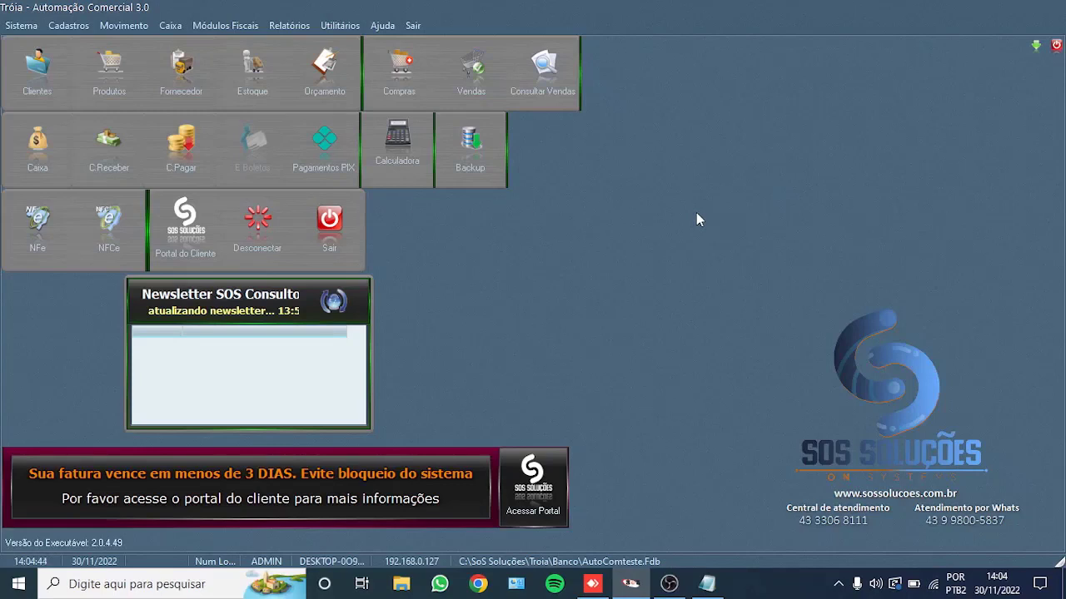
Step: Generate the operational stock report with Relatório para Balanço in Modelo 1, review its preview and close the report windows
left_click(291, 26)
mouse_move(320, 70)
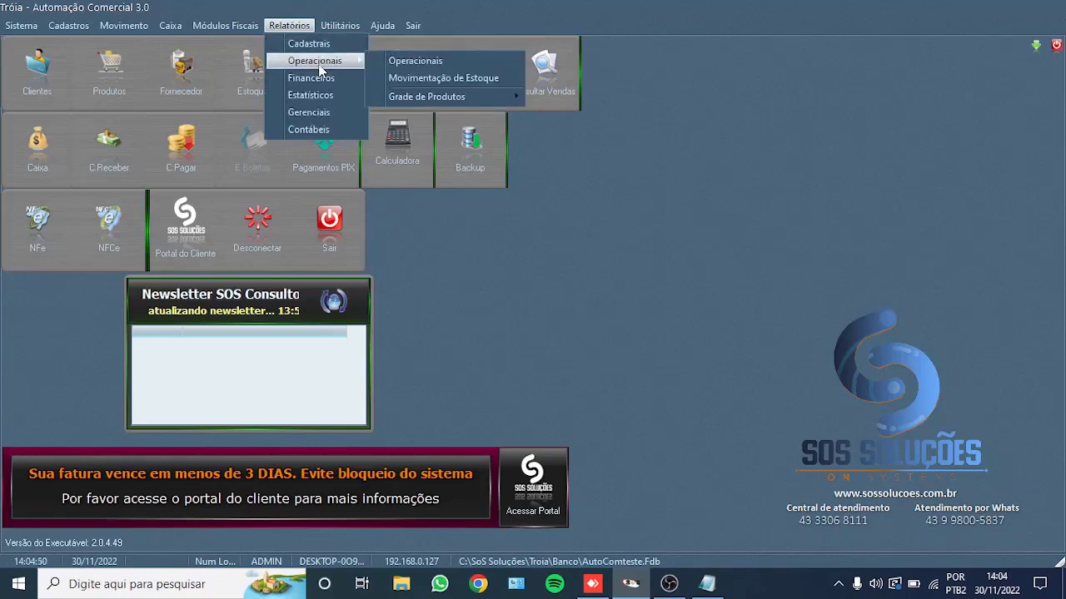
left_click(459, 66)
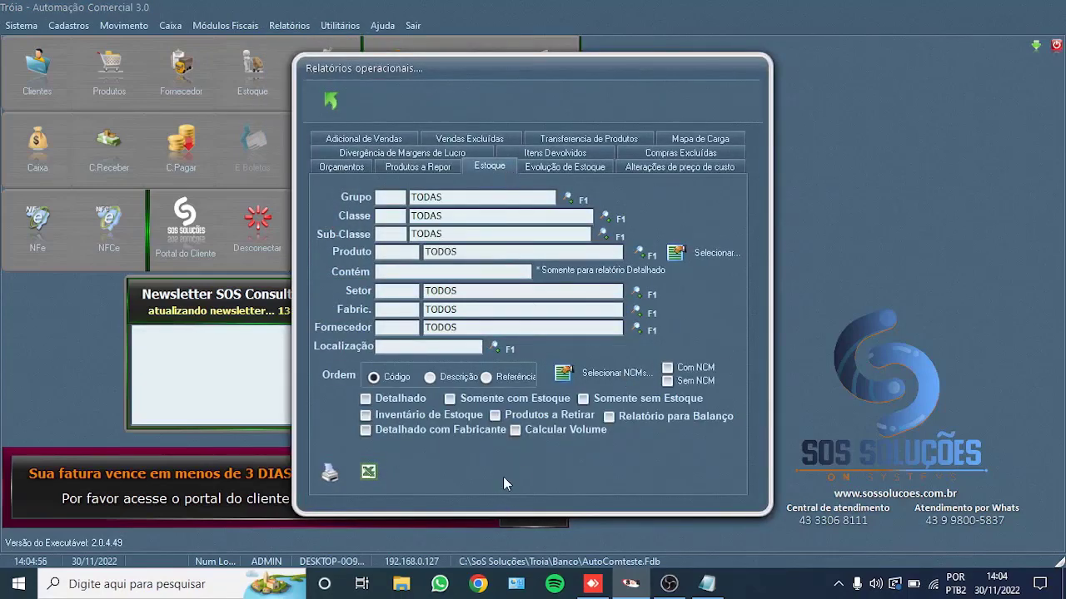
left_click(609, 417)
left_click(333, 472)
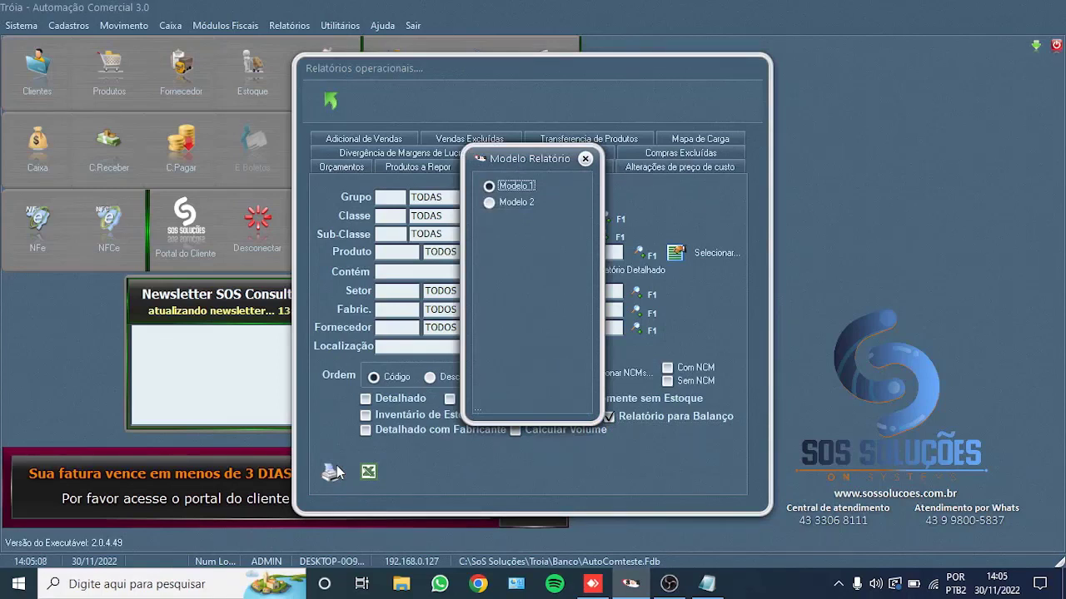
key("Return")
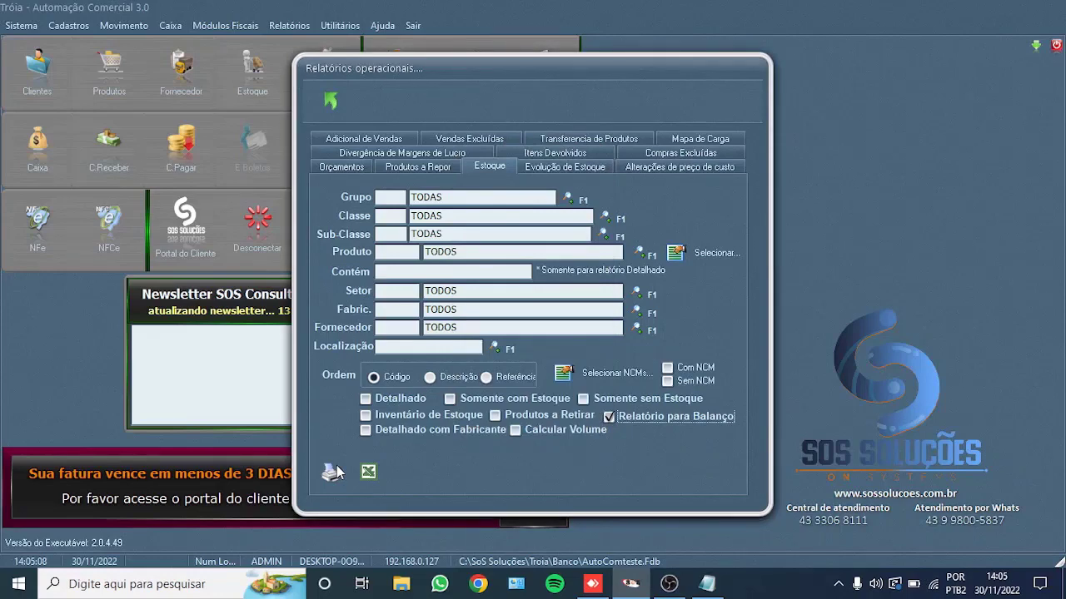
key("Return")
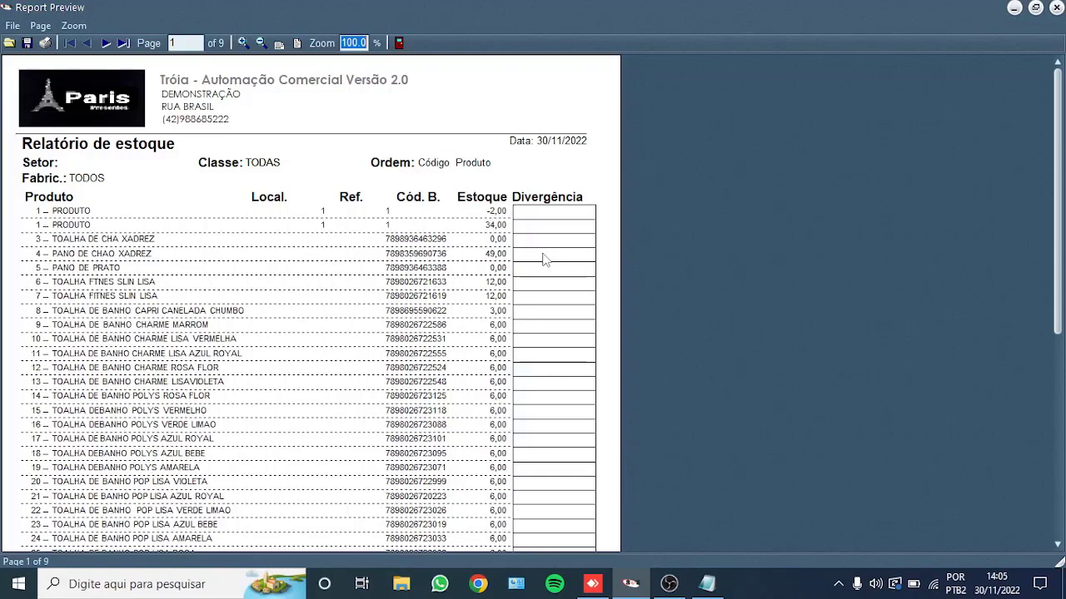
left_click(399, 42)
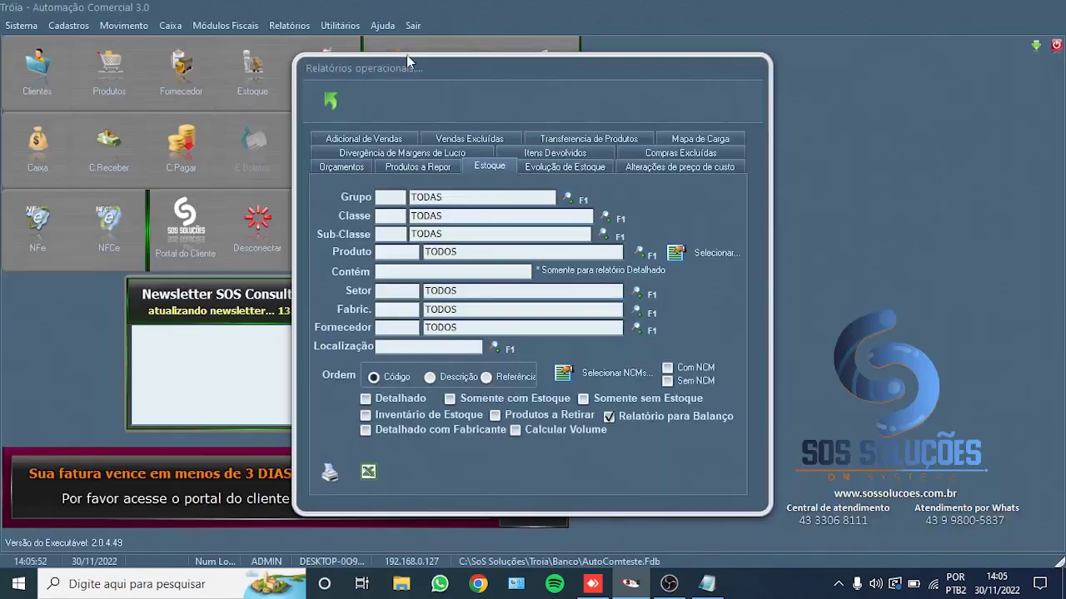
left_click(332, 101)
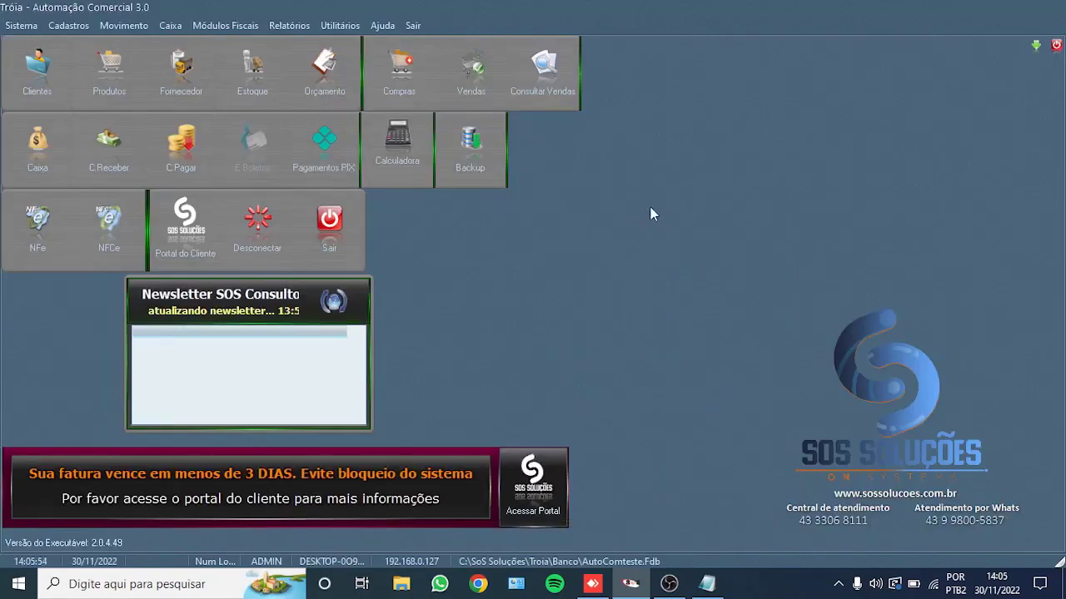